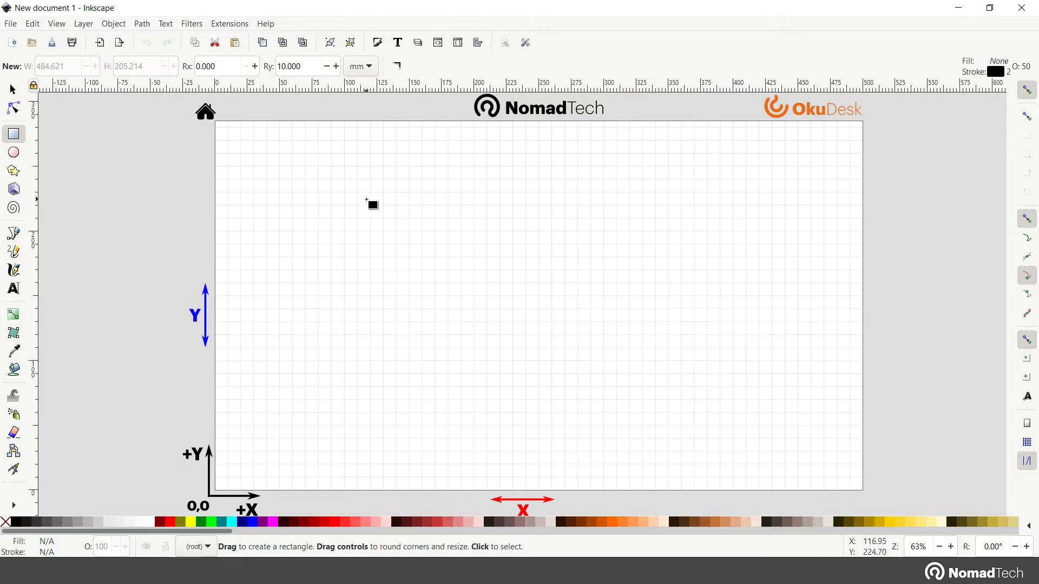
Draw a rectangle in the upper part of the page and size it to 80 mm wide by 40 mm high
mouse_move(390, 191)
left_mouse_down()
mouse_move(437, 225)
mouse_move(505, 247)
left_mouse_up()
left_click(13, 90)
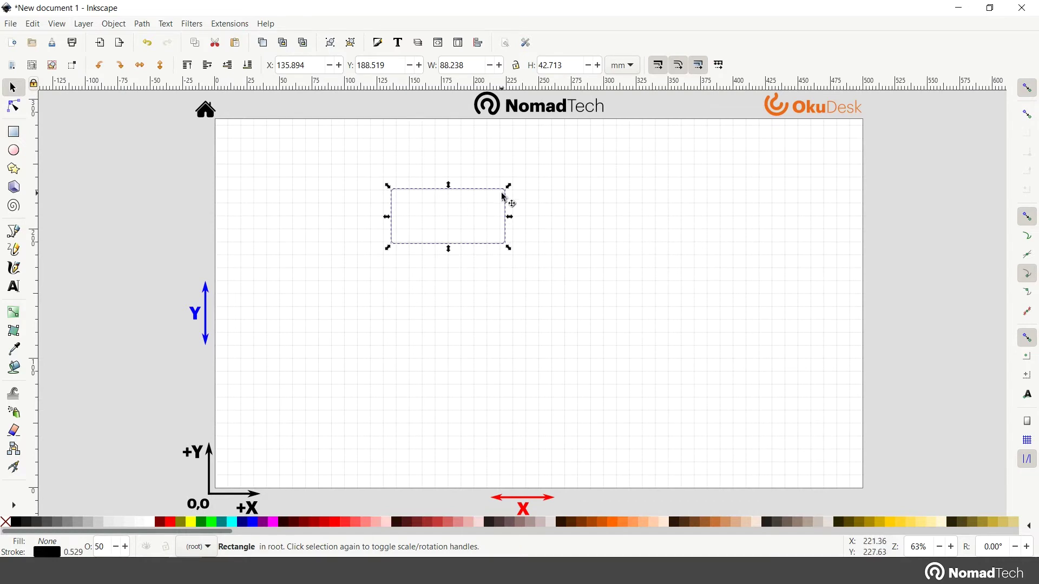
double_click(452, 62)
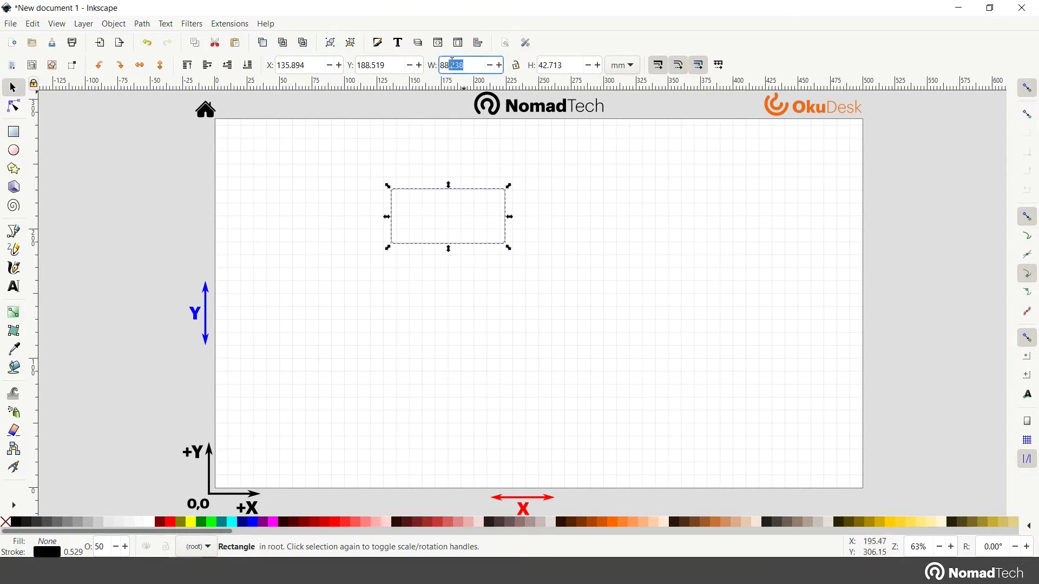
type("80")
key("Tab")
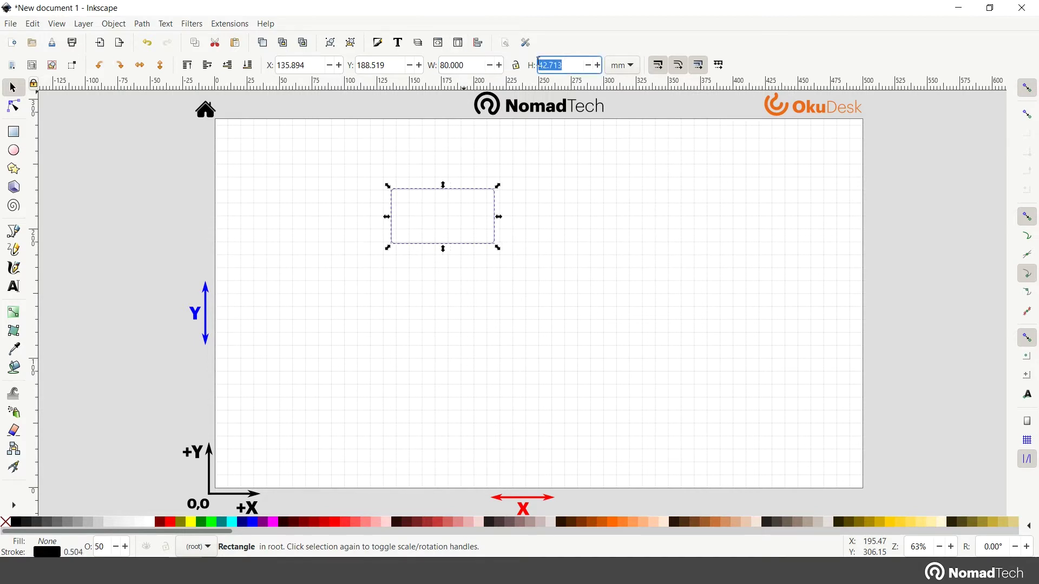
type("40")
key("Return")
Move the rectangle towards the page centre, to about X 196 mm and Y 161 mm
left_click(497, 213)
left_click(495, 212)
left_click_drag(496, 213, 577, 250)
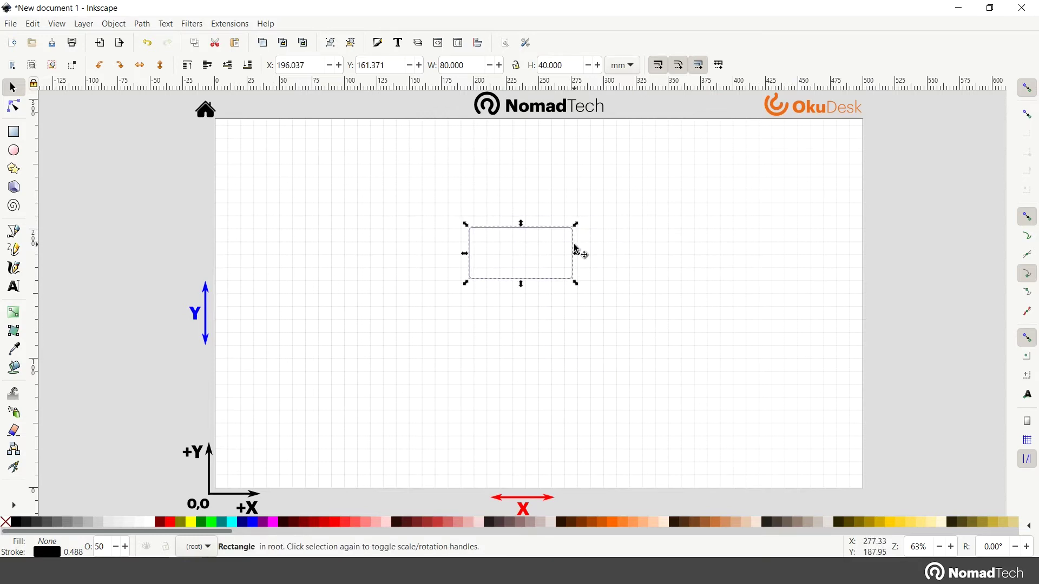
Open the Oku Desk laser cutting job generator for the rectangle and set the cutting speed to 250 mm/min
left_click(234, 26)
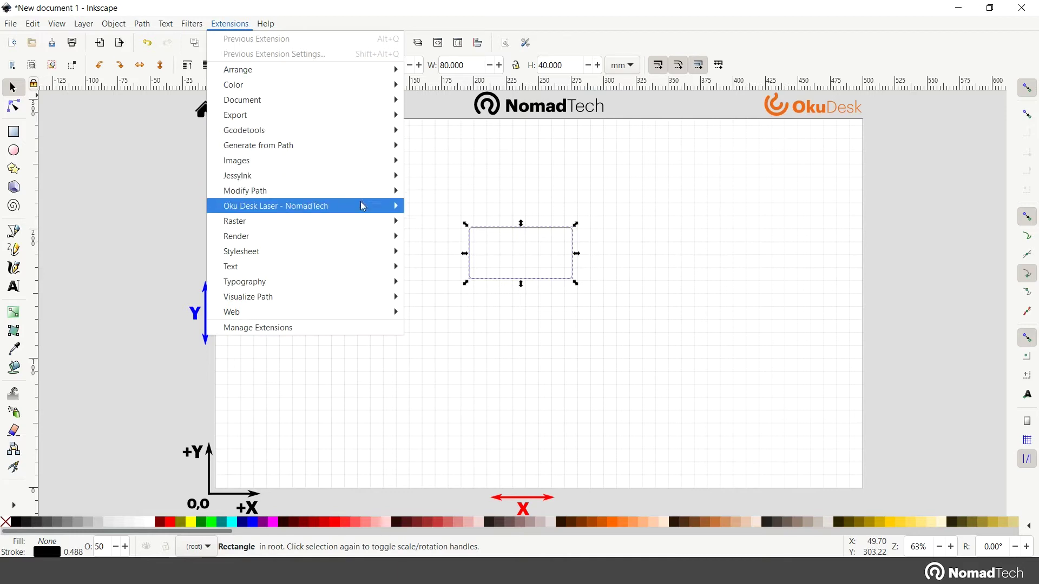
mouse_move(368, 211)
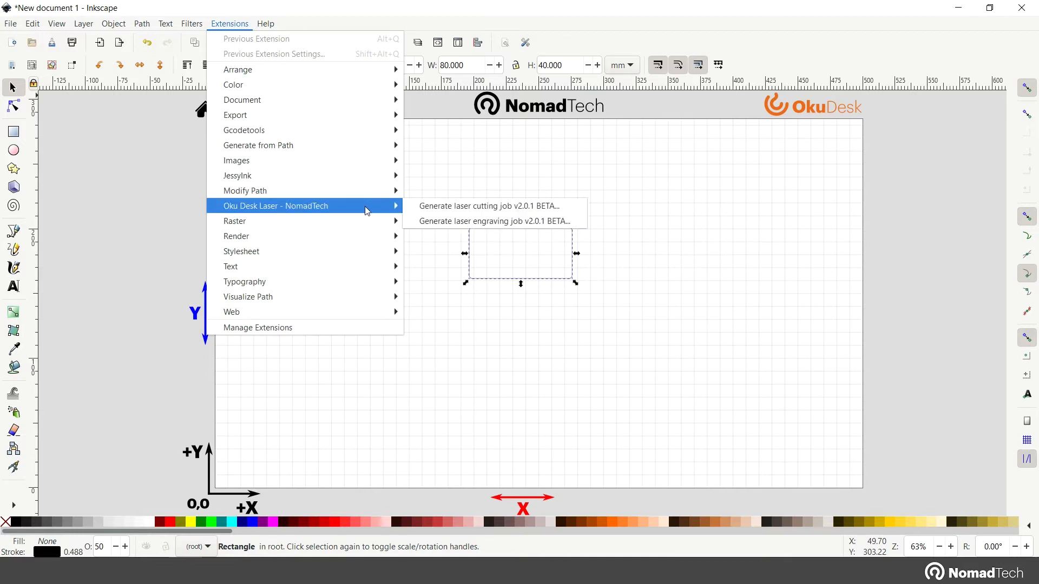
left_click(570, 210)
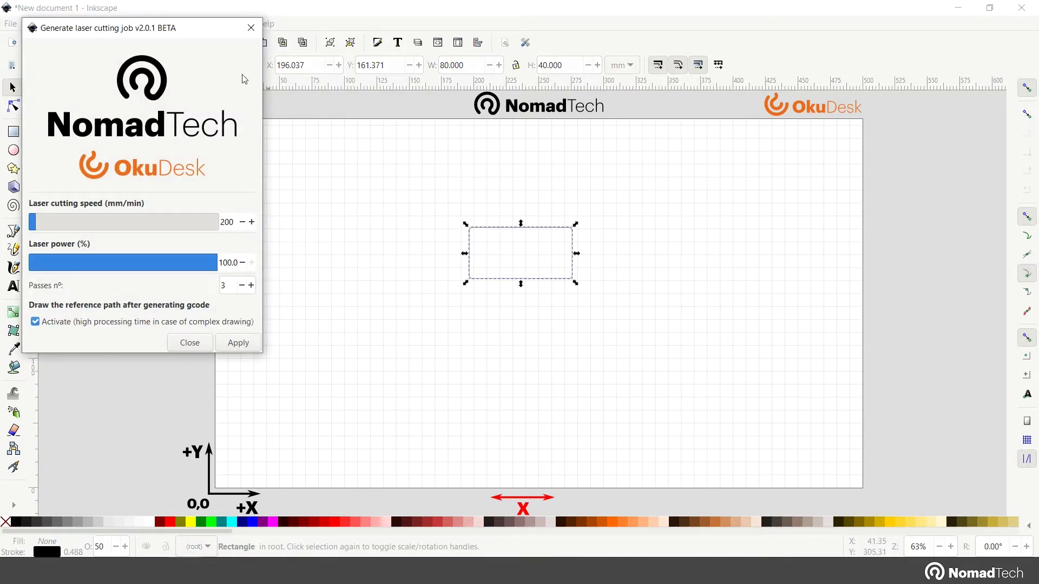
left_click_drag(176, 34, 331, 112)
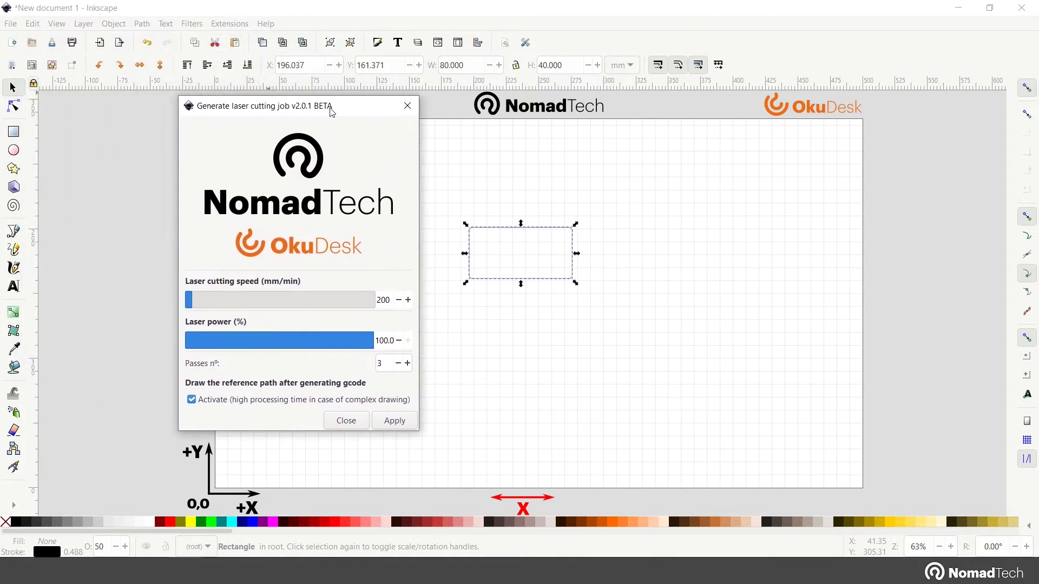
left_click_drag(390, 300, 382, 301)
key("BackSpace")
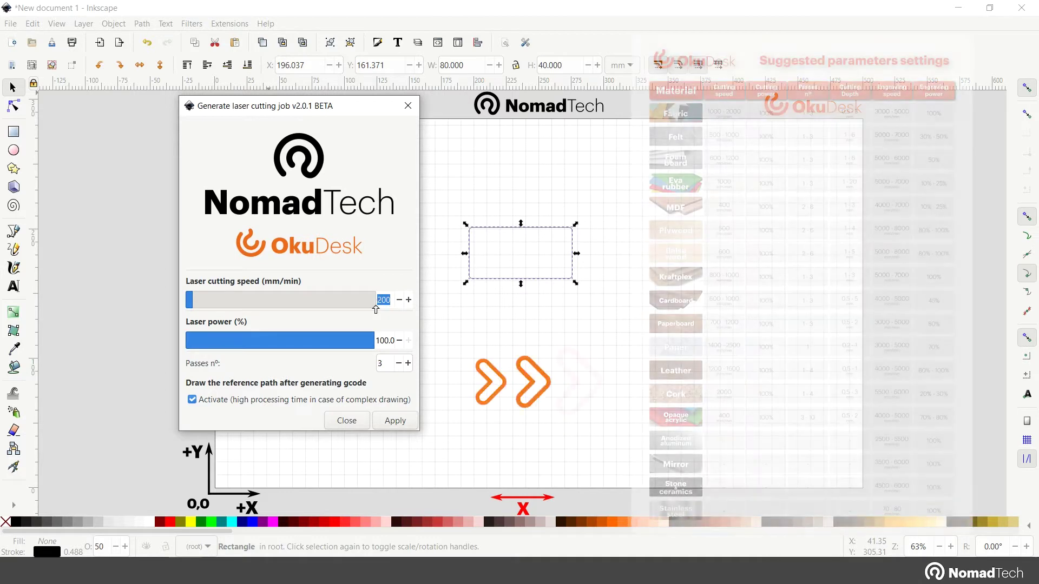
type("50")
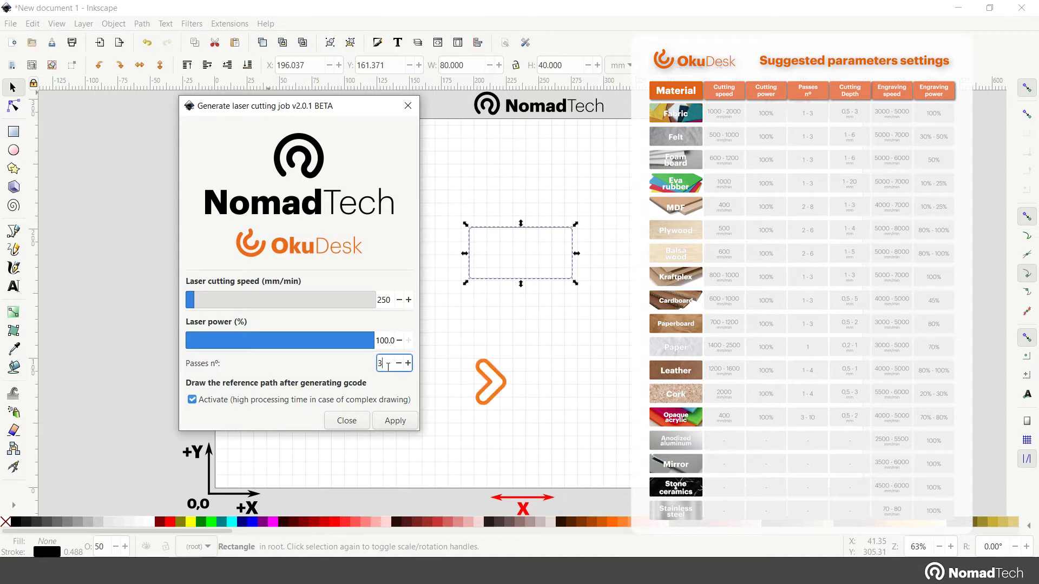
left_click(408, 363)
left_click(408, 363)
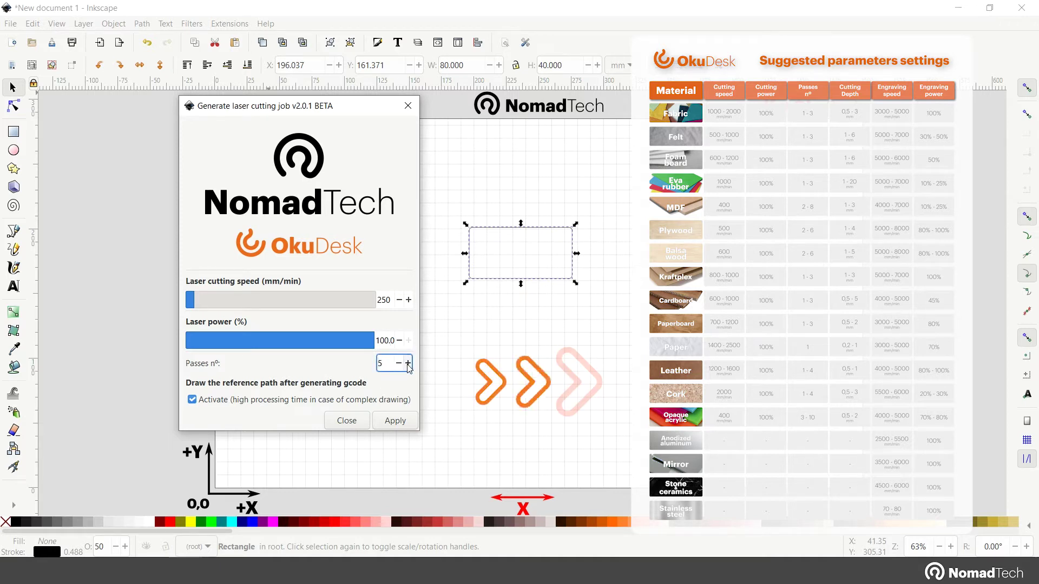
left_click(408, 364)
left_click(400, 366)
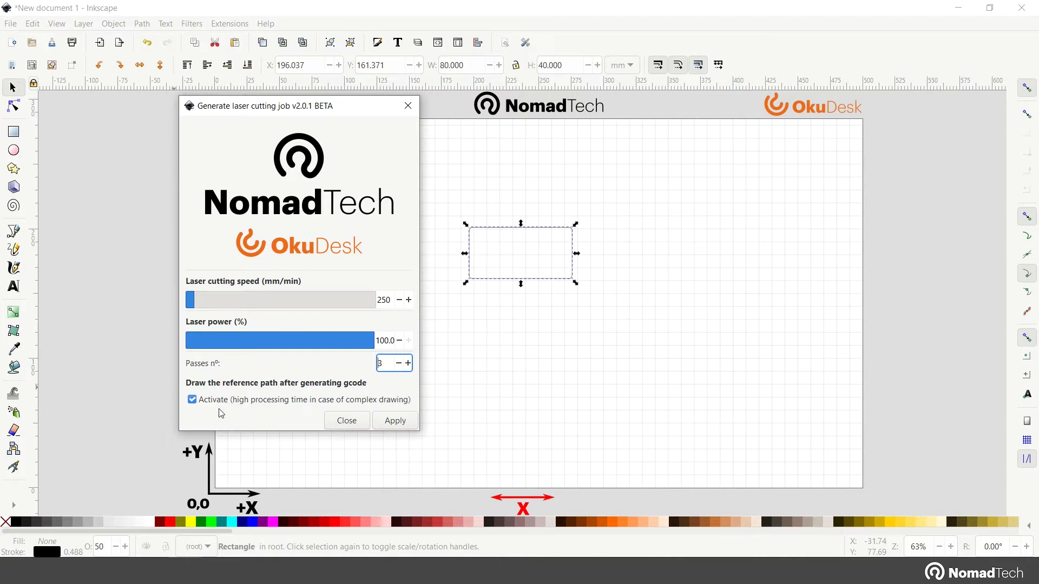
Generate the cutting gcode and save it to the desktop as "Rectangle 80x40"
left_click(409, 426)
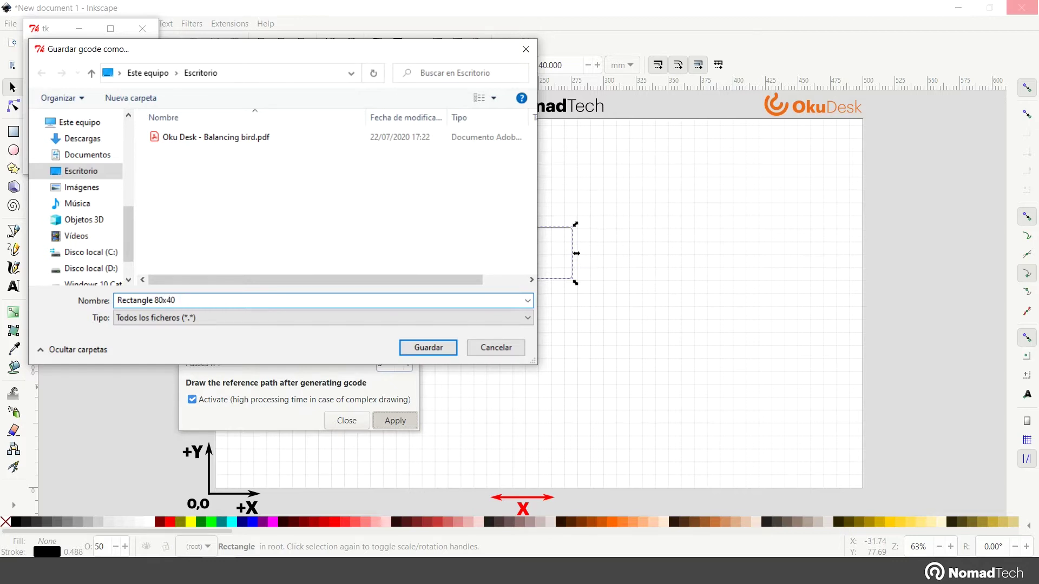
left_click(429, 347)
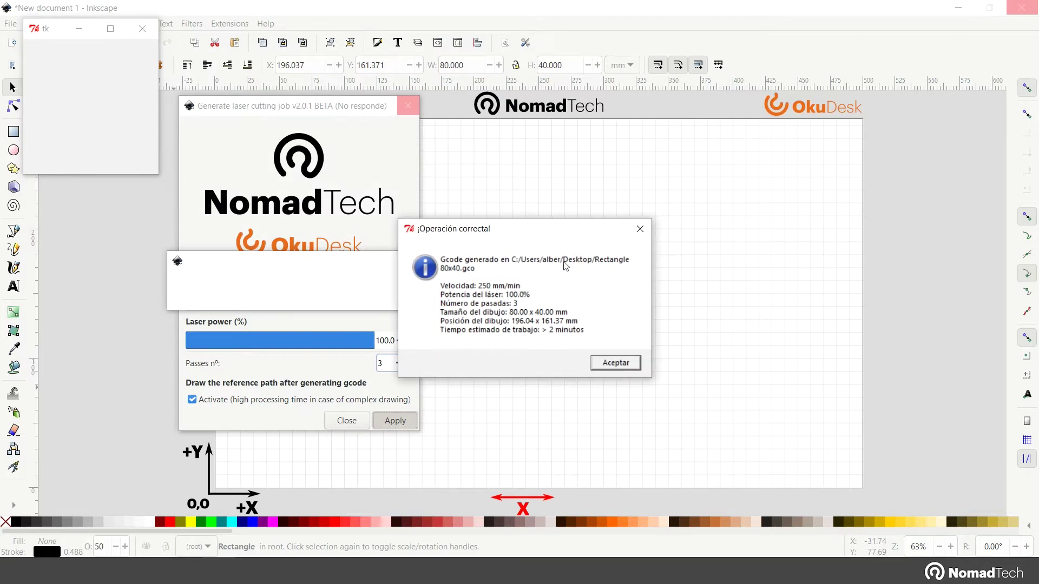
left_click(606, 366)
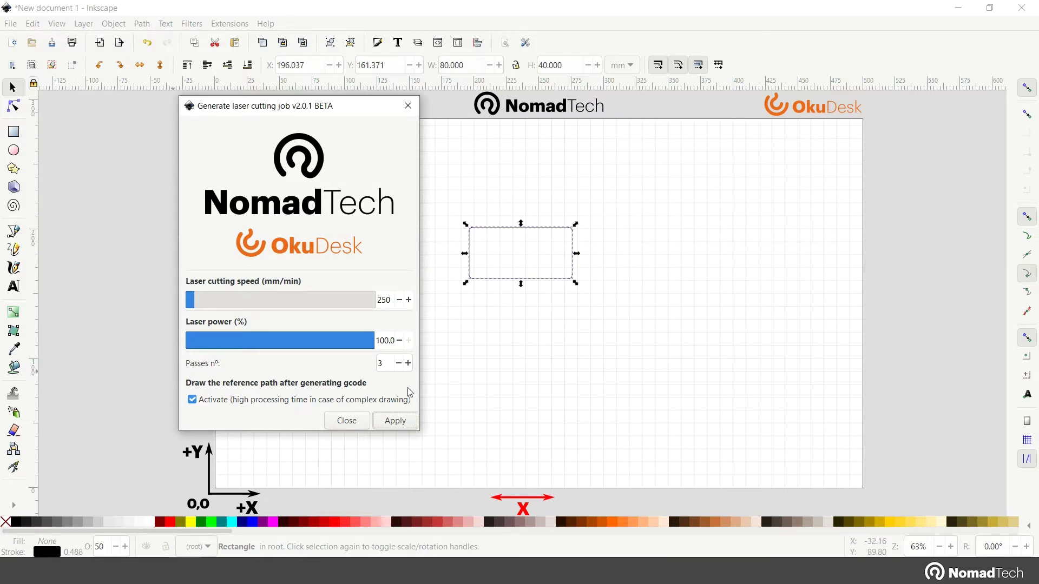
Move the generated reference path group off the rectangle and delete it
scroll(472, 231, "up", 4)
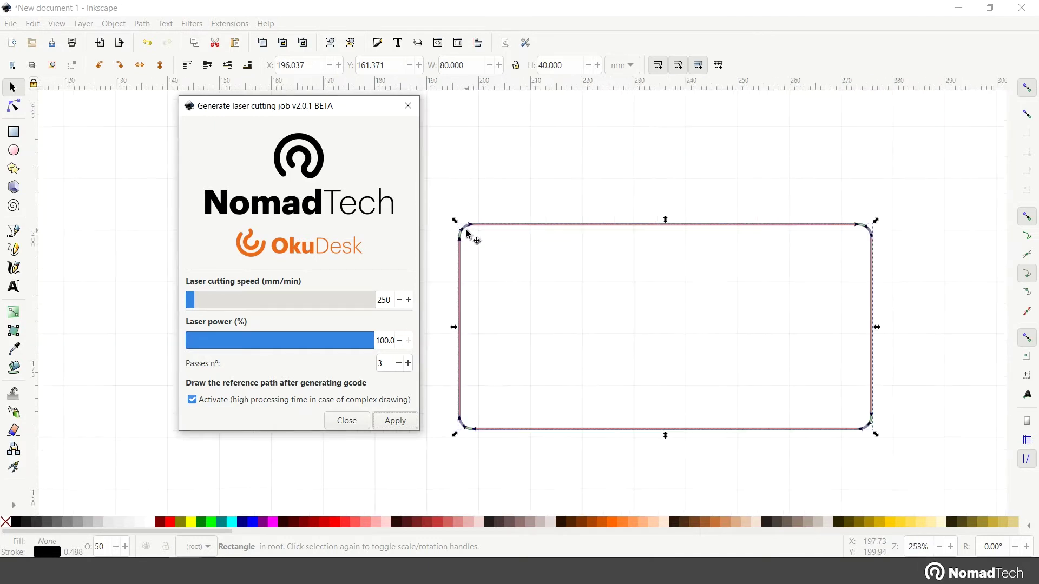
scroll(468, 234, "up", 1)
scroll(560, 325, "down", 2)
left_click_drag(756, 348, 580, 343)
left_click(579, 342)
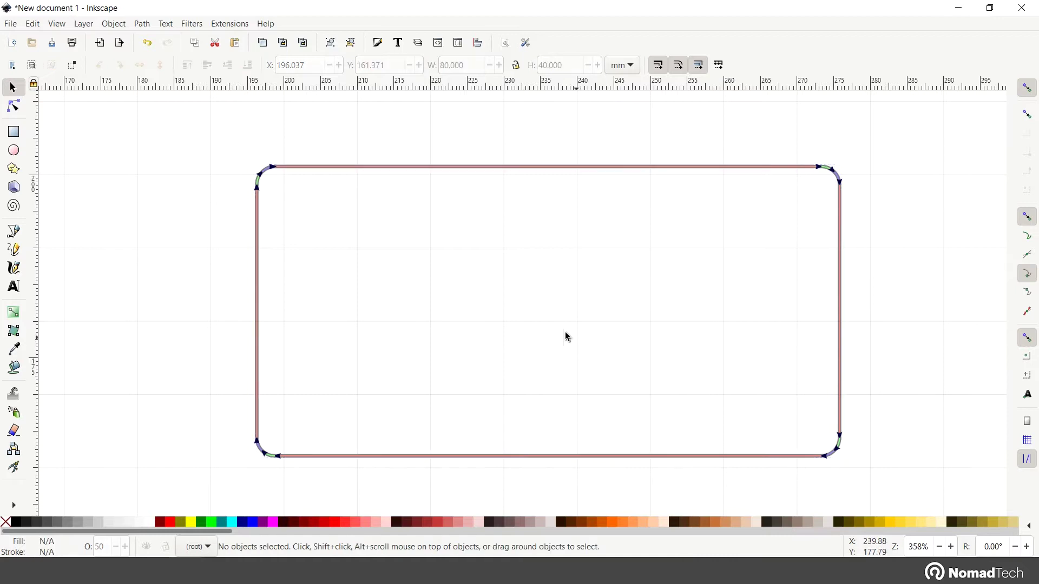
left_click(262, 179)
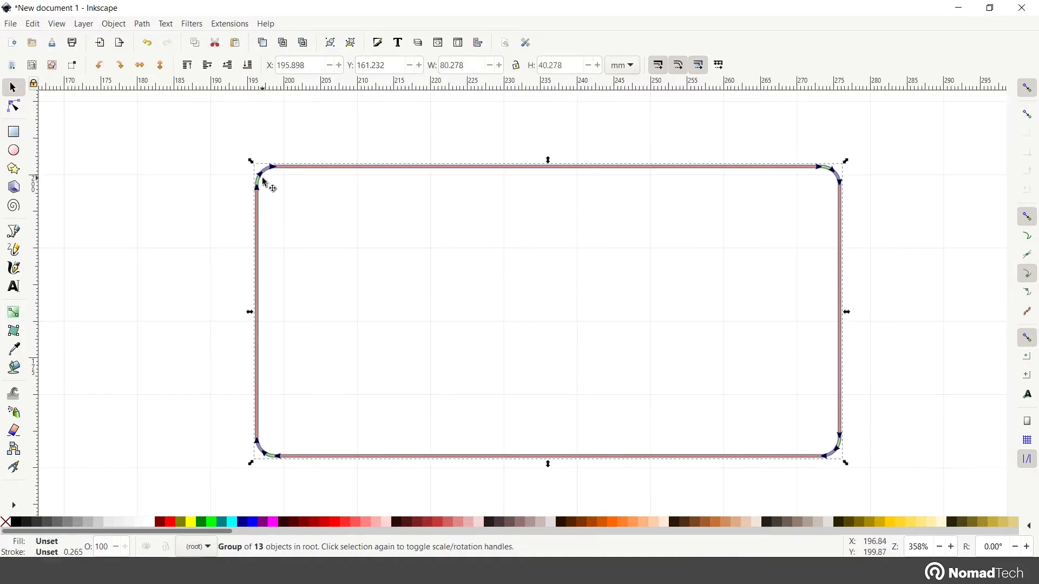
left_click_drag(267, 179, 183, 152)
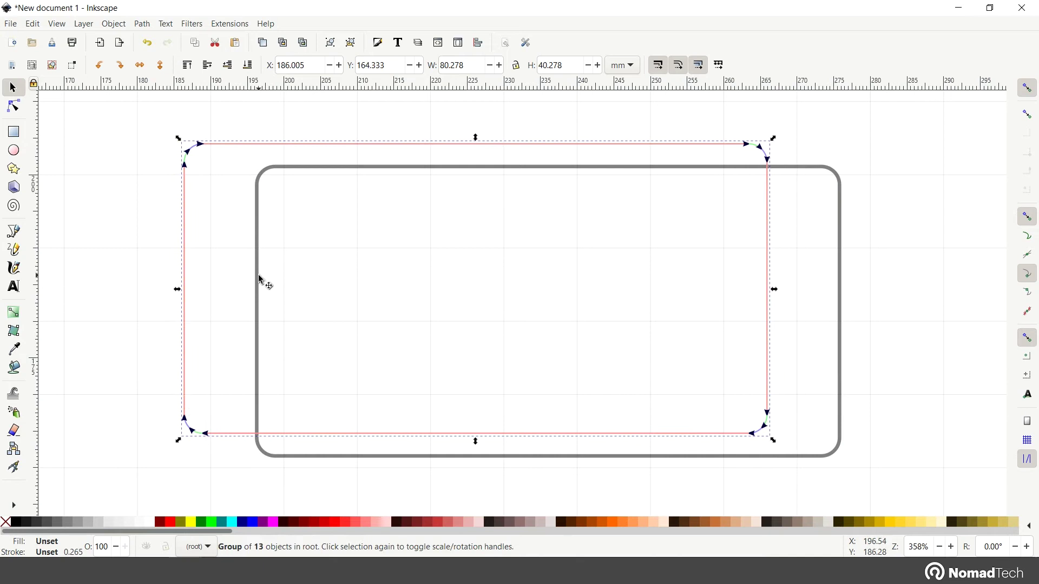
left_click(566, 297)
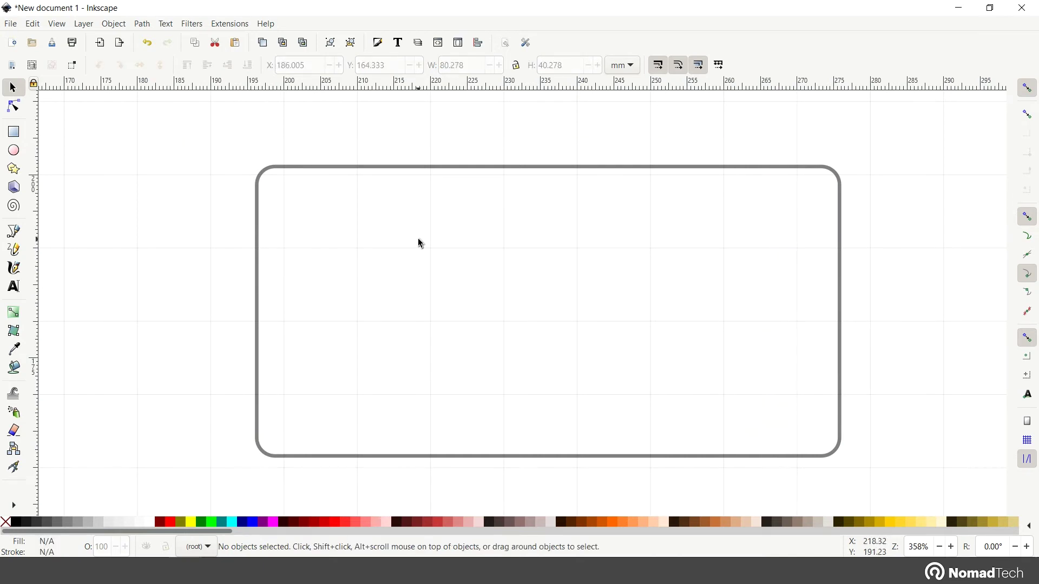
Delete the 80 x 40 mm rectangle from the page
scroll(421, 243, "down", 6)
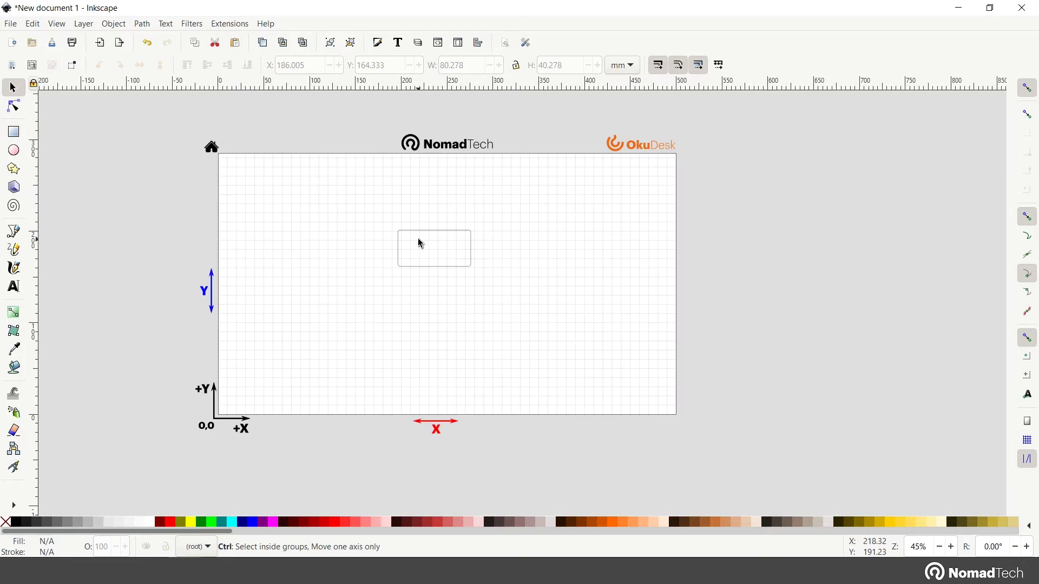
scroll(421, 243, "up", 2)
scroll(421, 243, "down", 2)
left_click(485, 258)
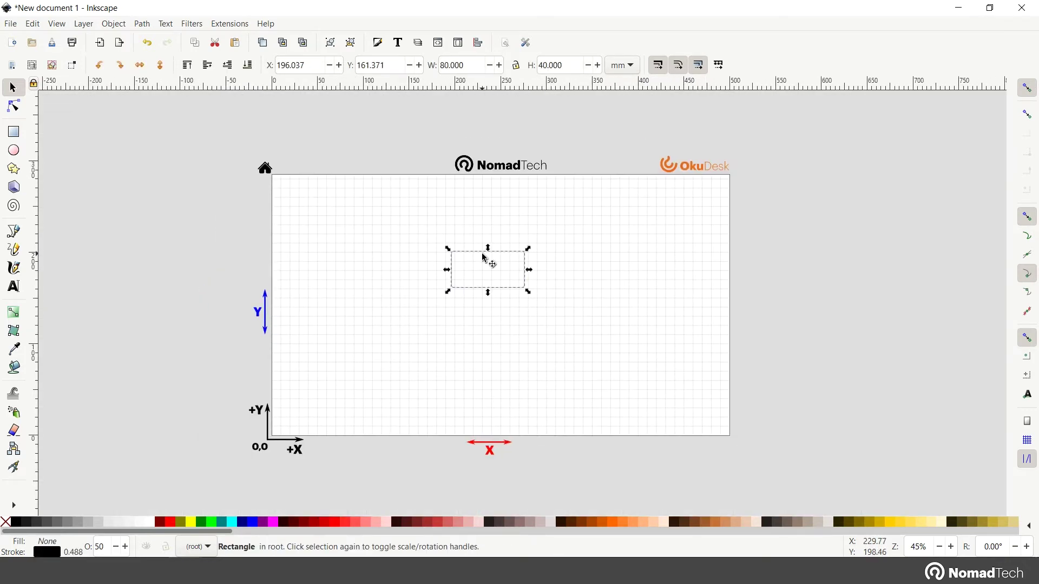
key("Delete")
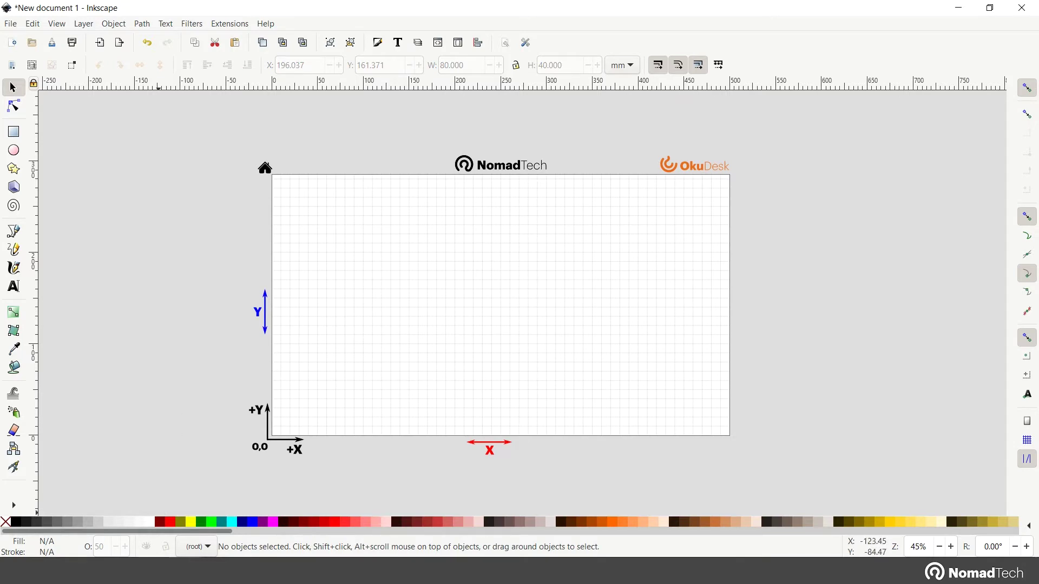
Switch to Acrobat to view the Balancing bird PDF template and return to the Inkscape document
key("alt+Tab")
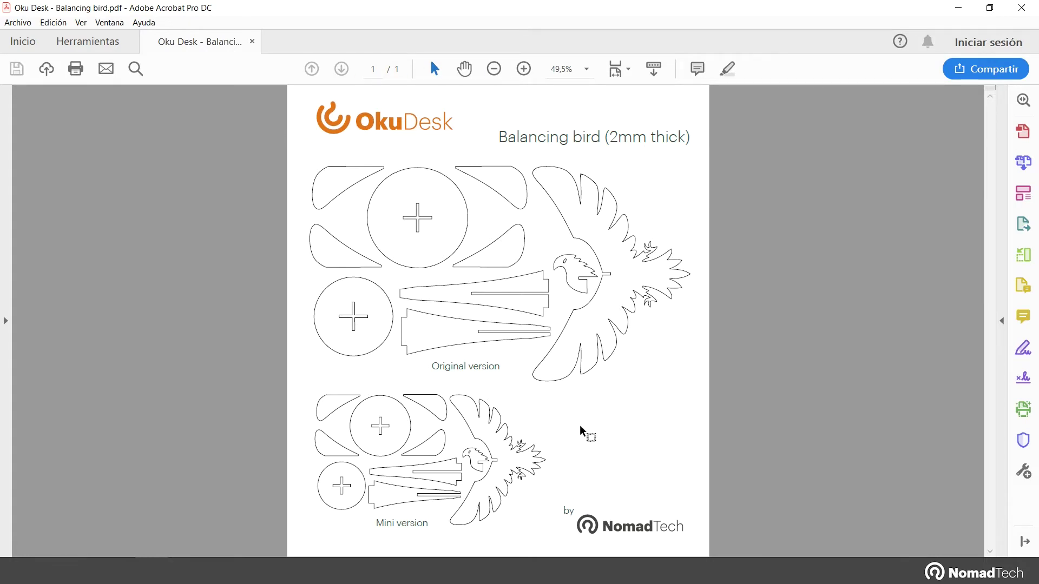
left_click(184, 571)
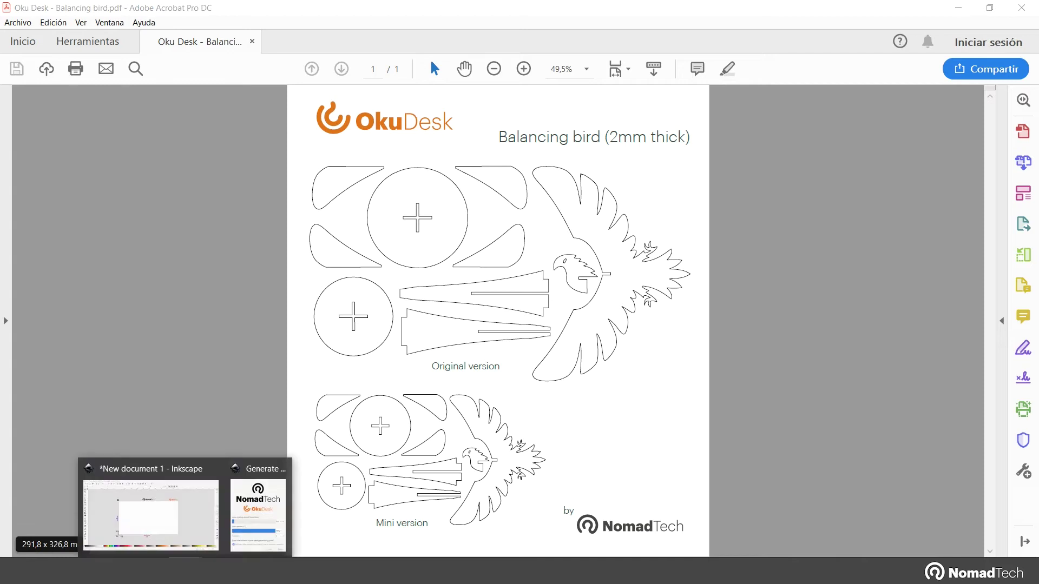
left_click(200, 547)
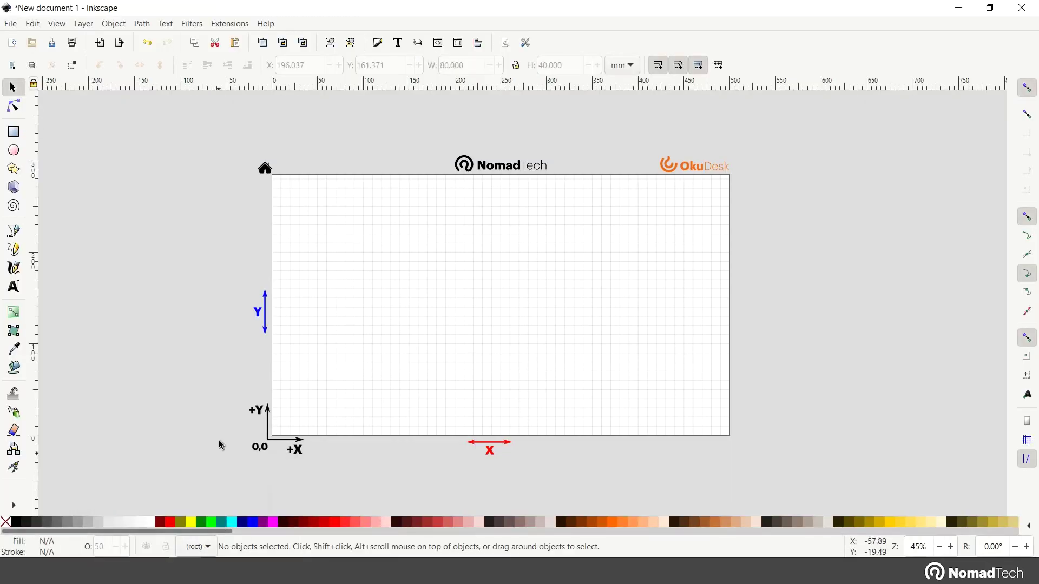
Import "Oku Desk - Balancing bird.pdf" from the desktop using the internal import, with font replacement and embedded images
left_click(15, 26)
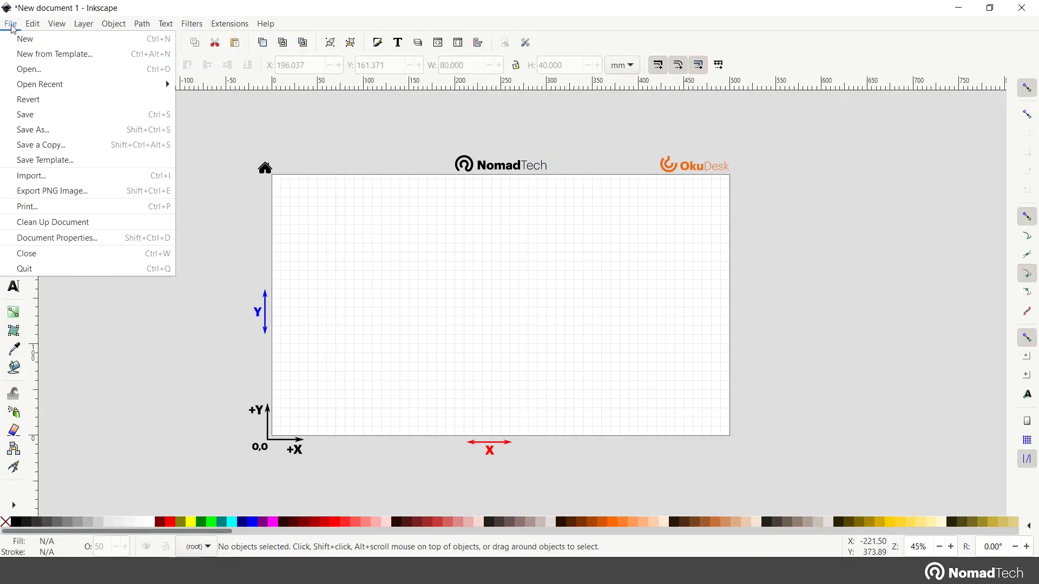
left_click(43, 179)
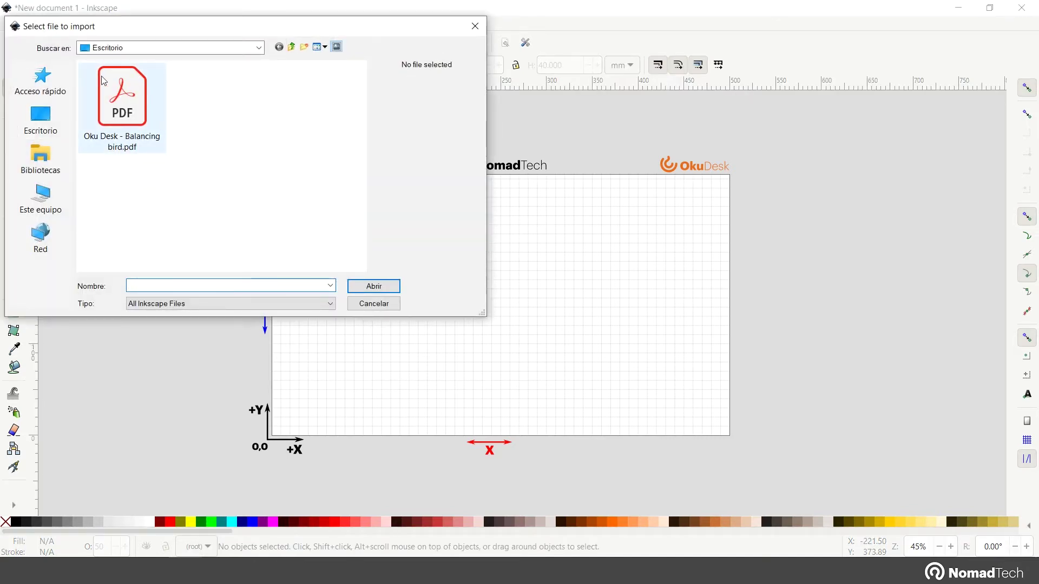
left_click(130, 109)
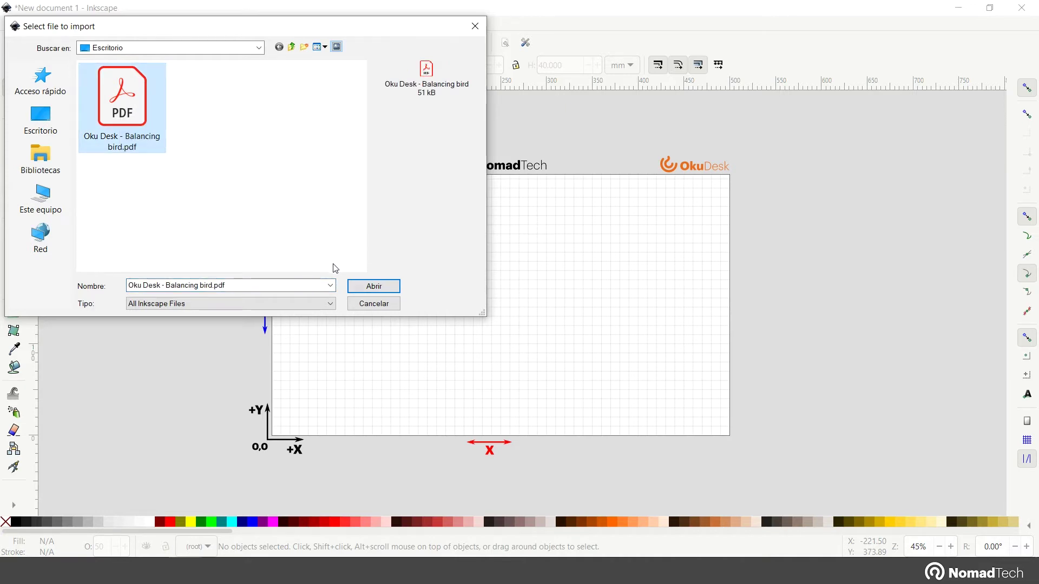
left_click(330, 305)
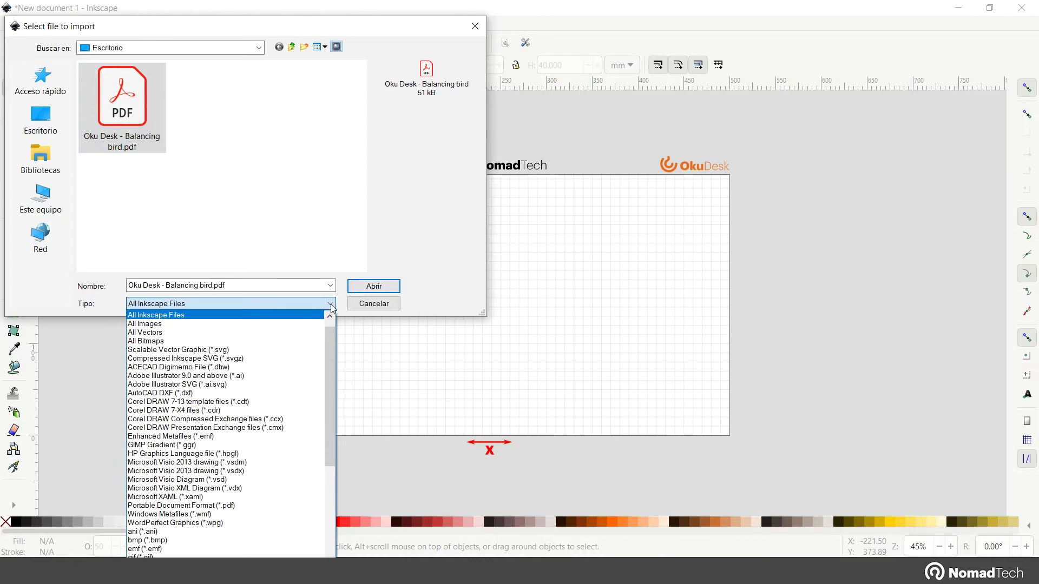
left_click(331, 307)
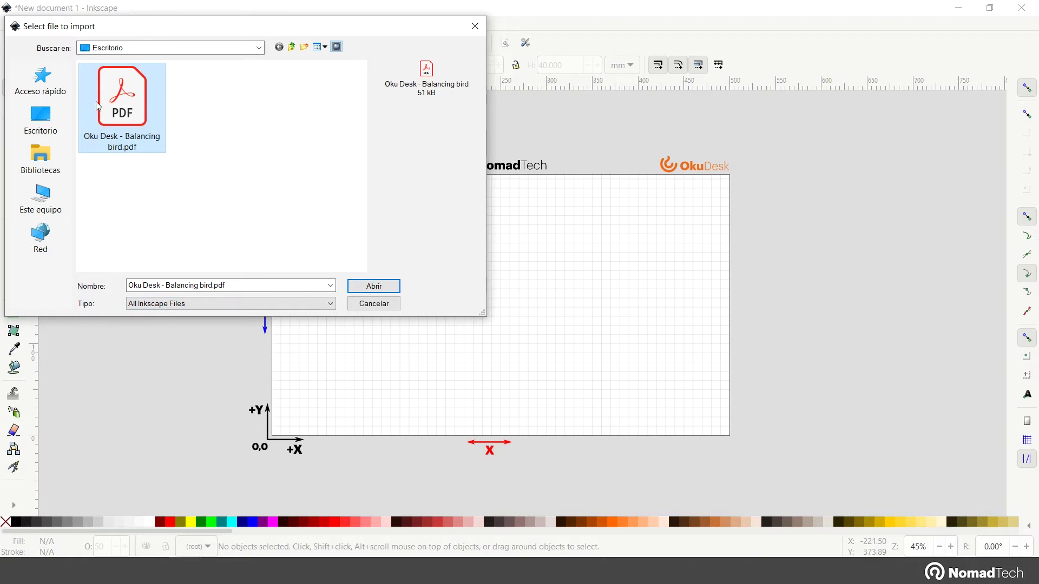
left_click(138, 75)
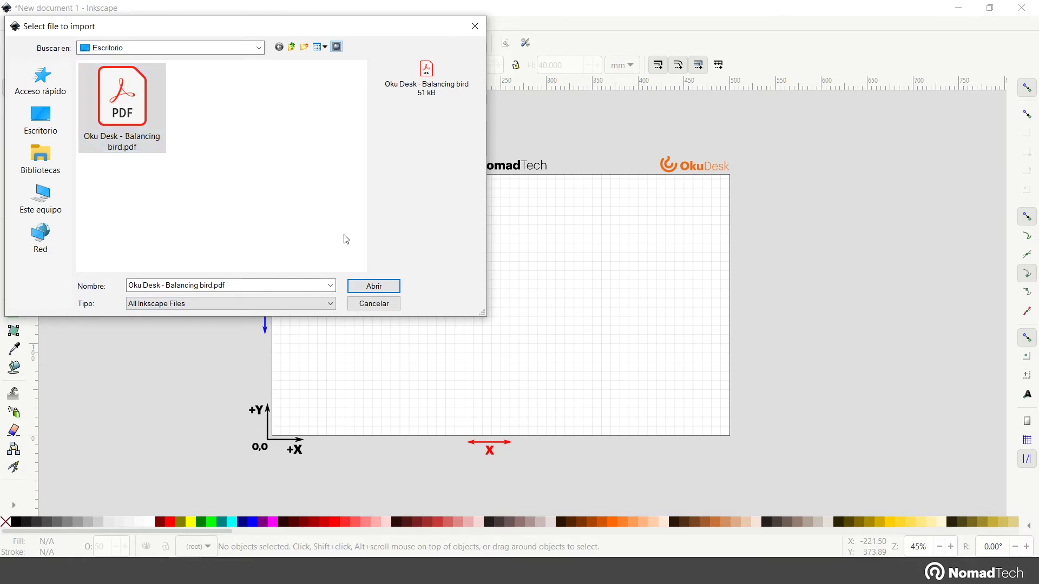
left_click(372, 288)
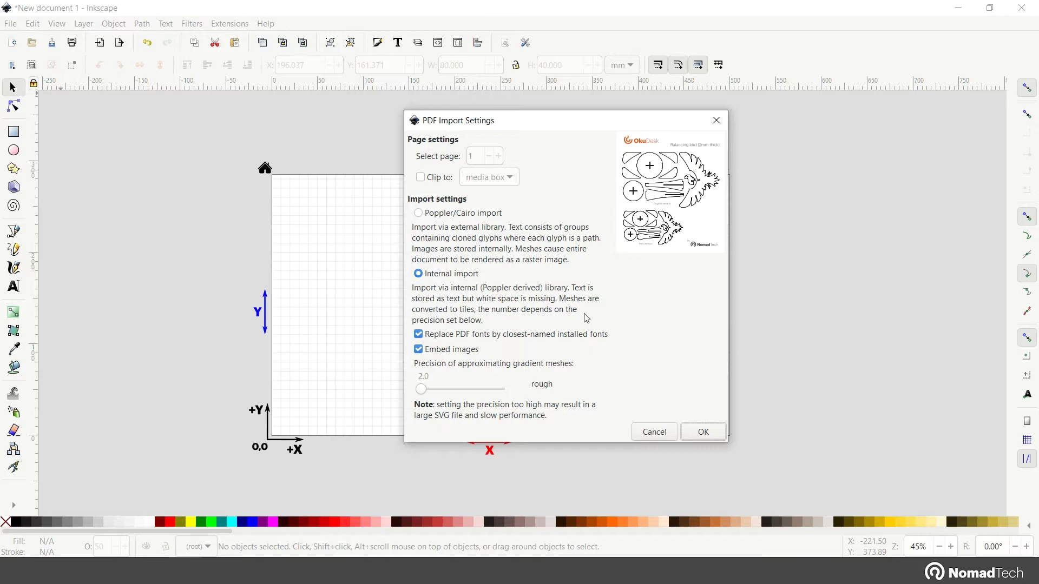
left_click(697, 433)
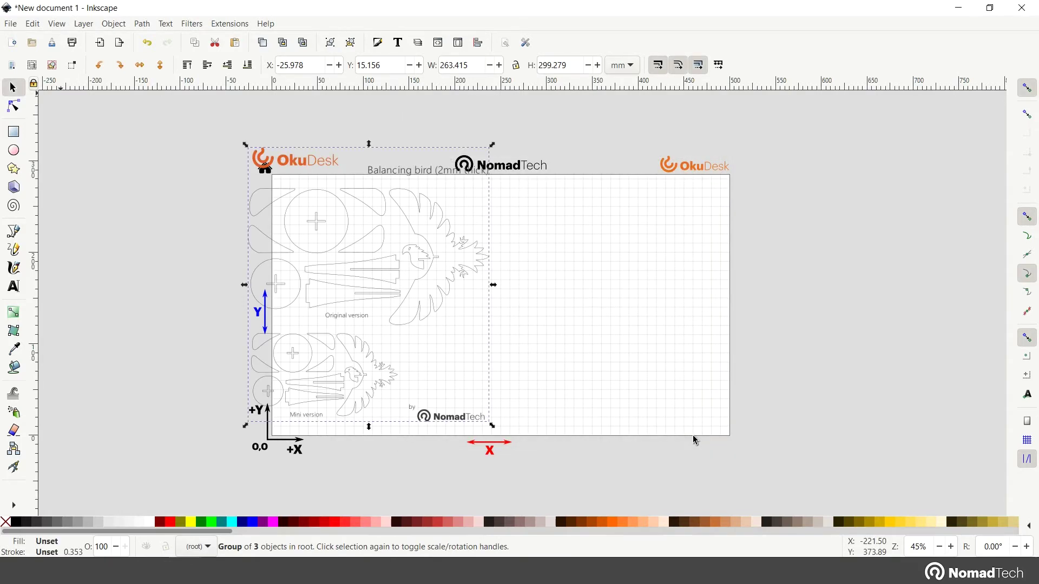
Move the imported bird drawing onto the page, to about X 119 mm and Y -4 mm
left_click_drag(431, 264, 561, 286)
scroll(561, 285, "up", 1, "ctrl")
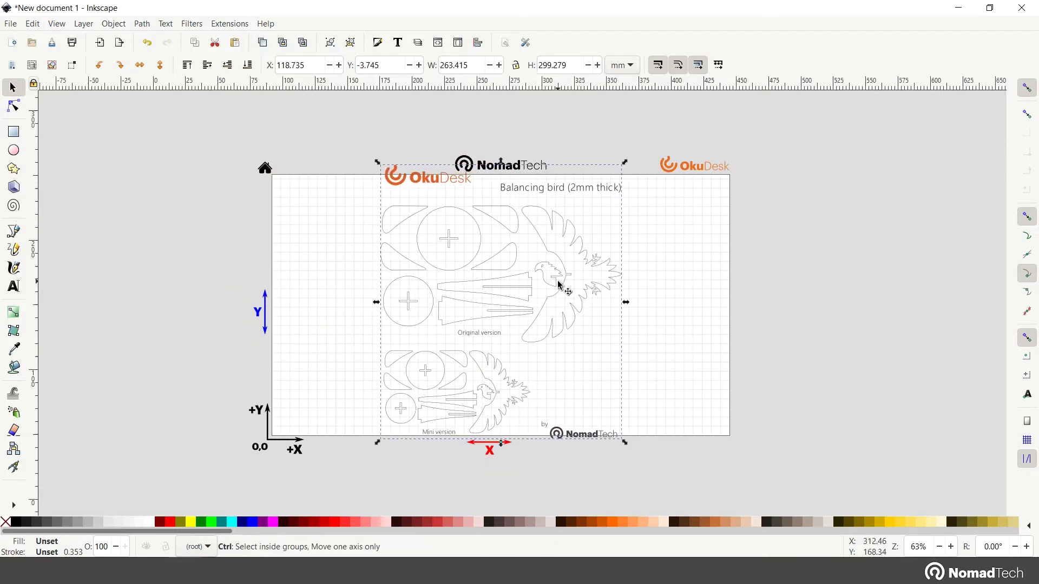
Ungroup the imported bird drawing and move the Original version outlines aside to about X 297 mm, Y 83 mm
left_click_drag(521, 320, 533, 309)
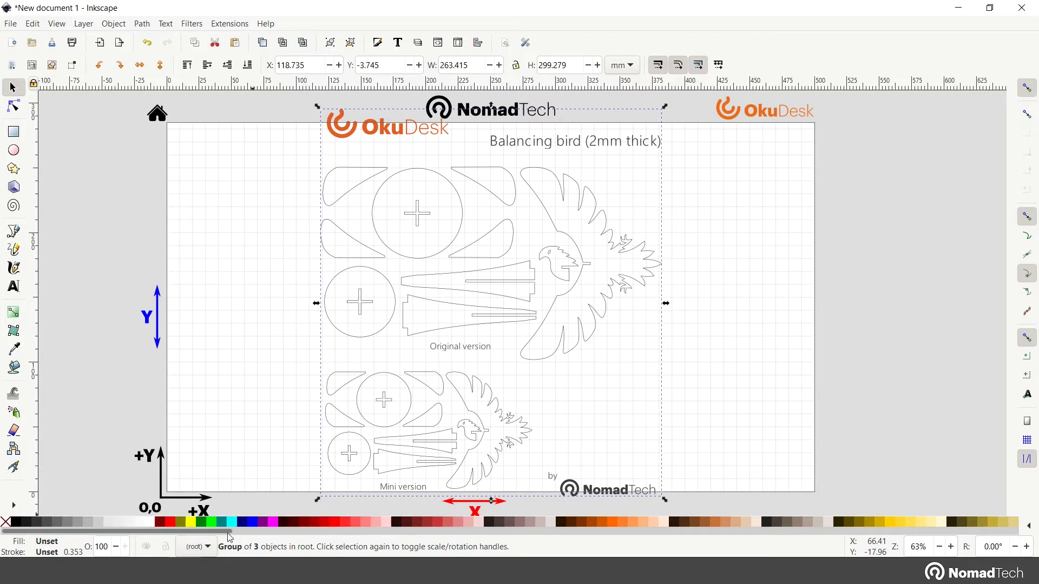
left_click(114, 24)
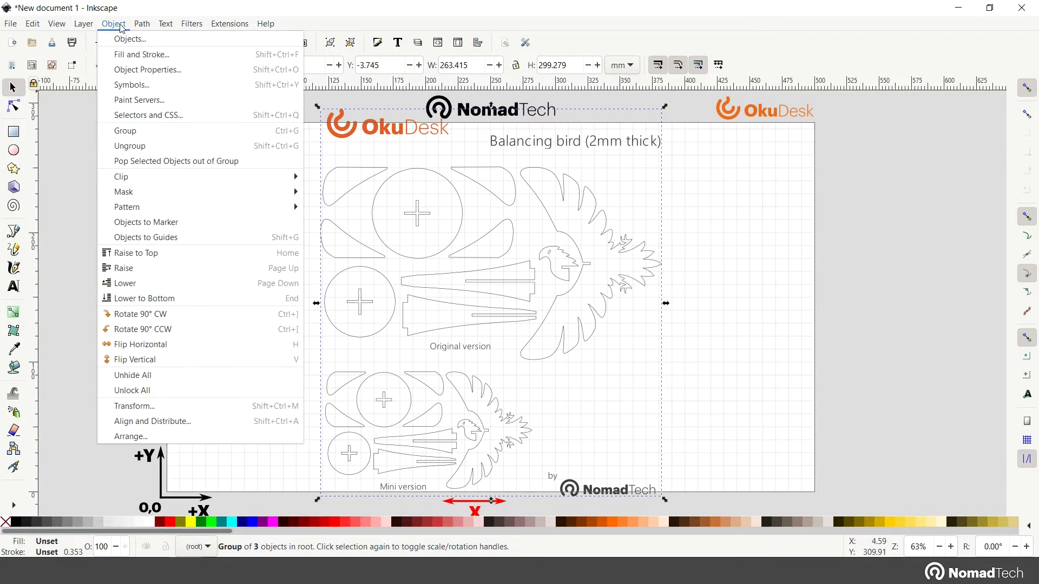
left_click(250, 146)
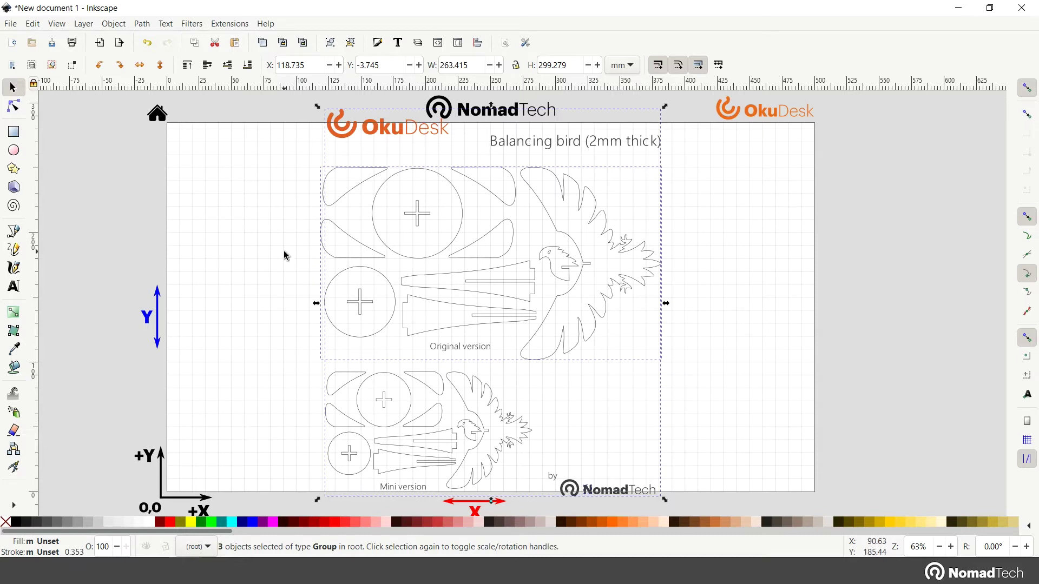
left_click(283, 266)
left_click(350, 194)
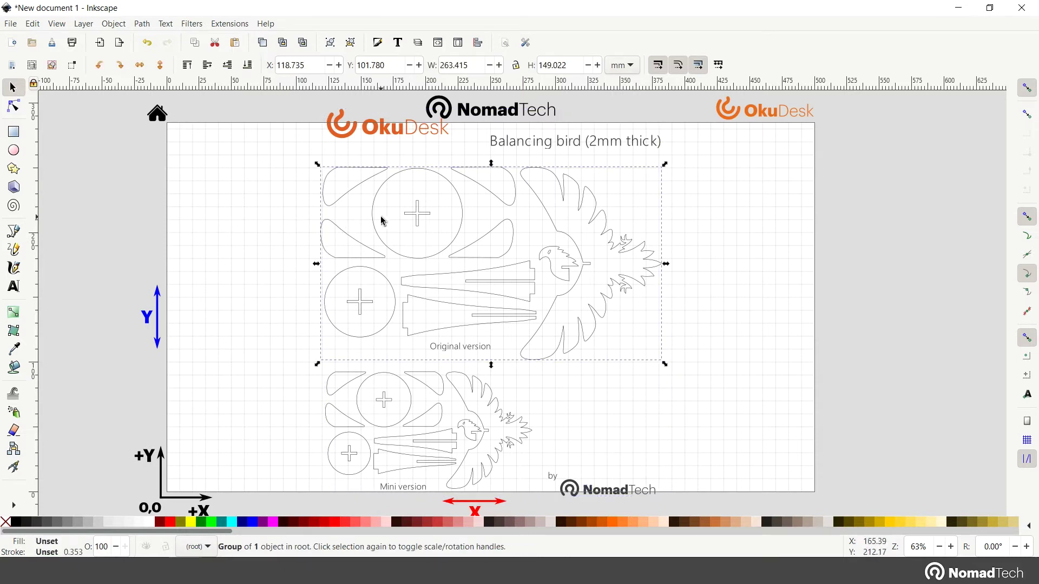
left_click_drag(380, 232, 615, 262)
Delete the remaining group with the logos, texts and Mini version, and the stray letter "N" below the page
left_click(499, 418)
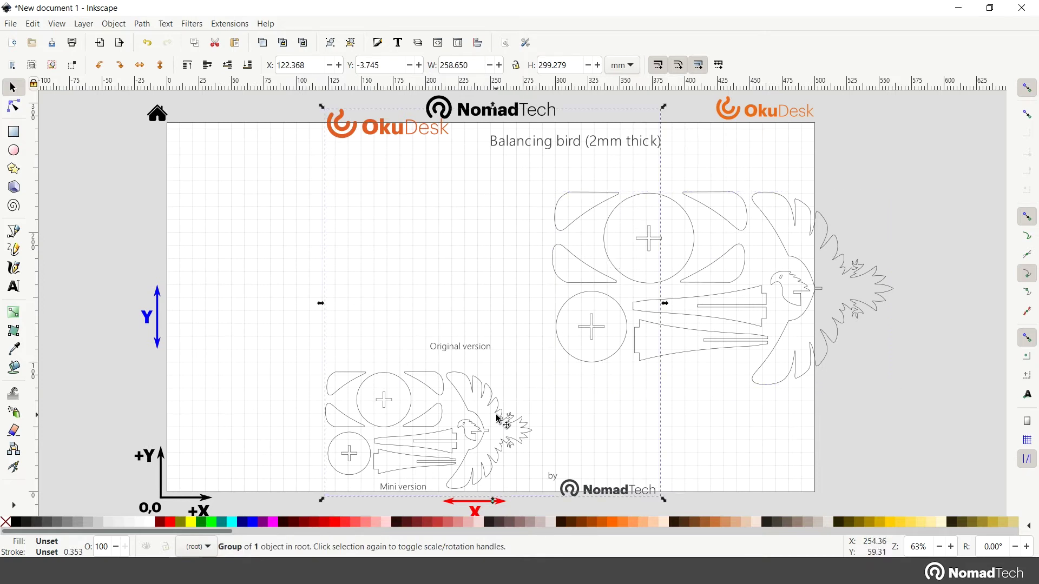
left_click_drag(370, 141, 261, 124)
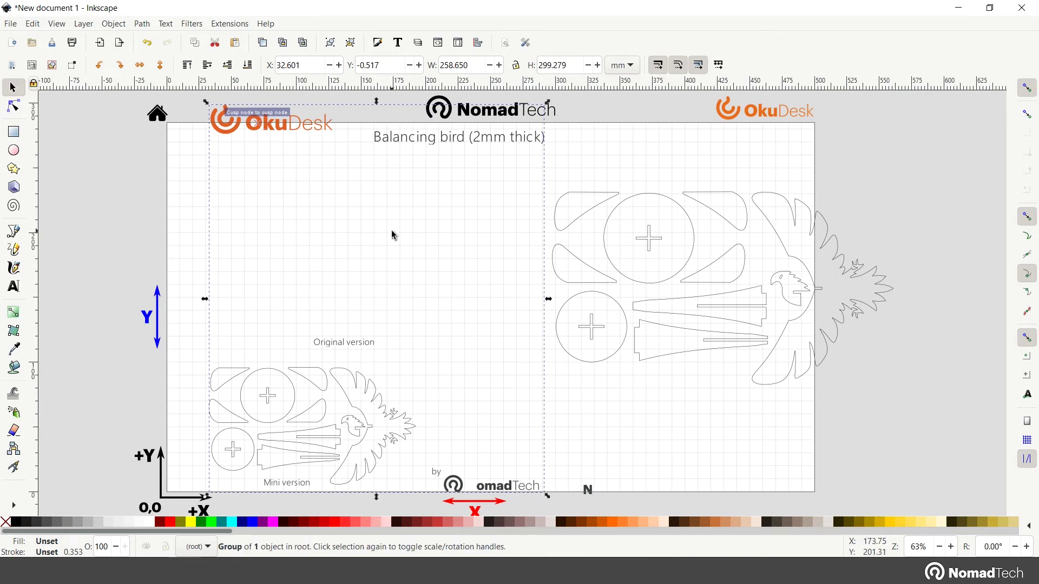
key("Delete")
left_click(588, 490)
key("Delete")
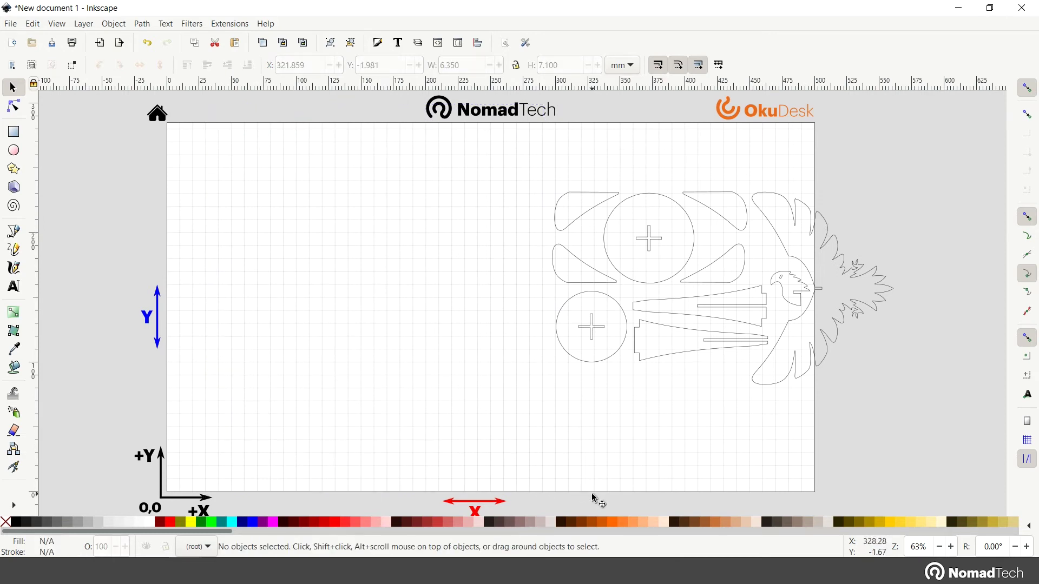
Ungroup the remaining bird outlines into a plain path and place it at about X 117 mm, Y 75 mm
left_click(621, 357)
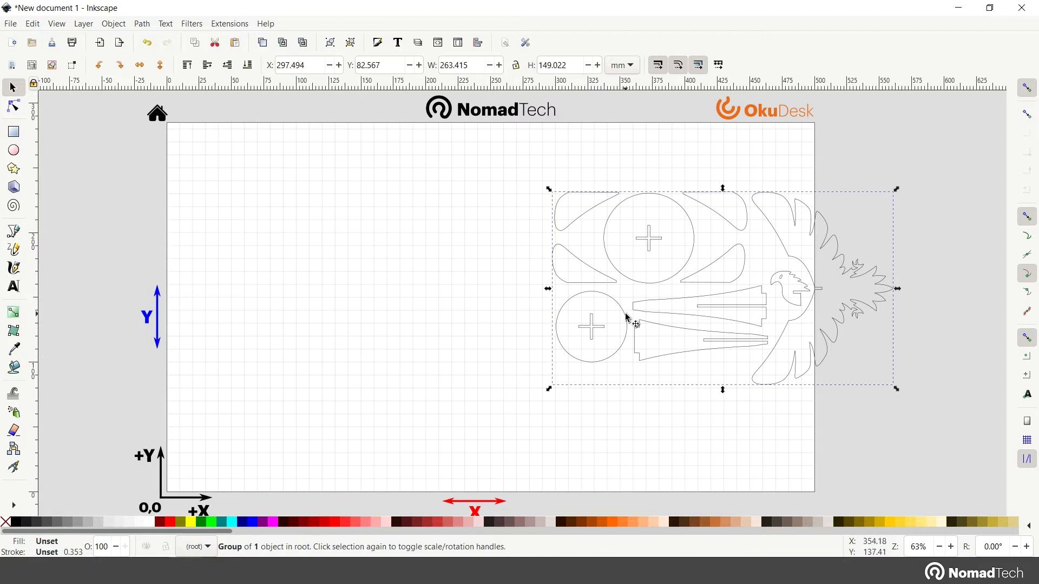
left_click_drag(629, 324, 376, 315)
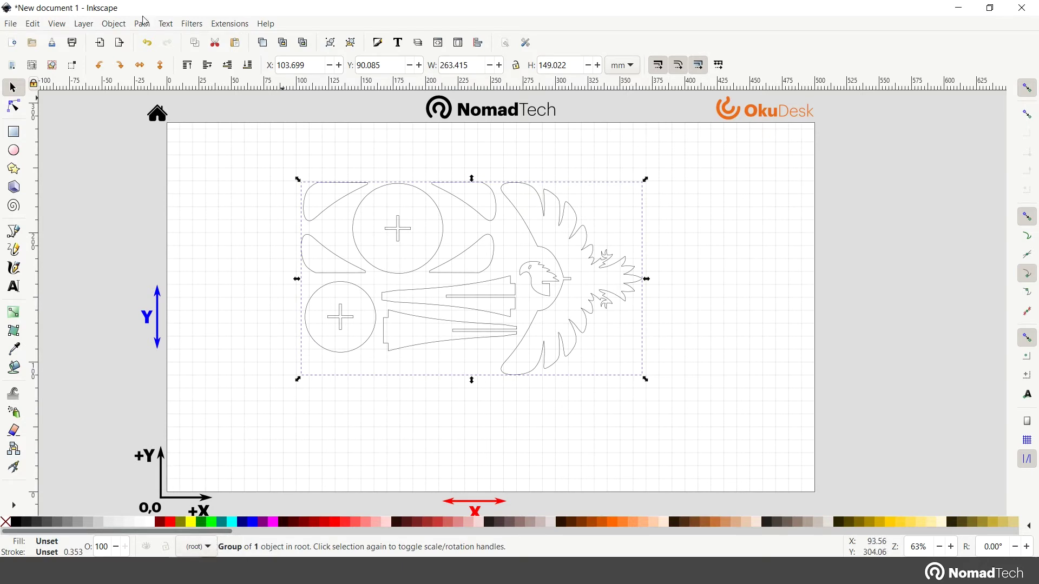
left_click(122, 24)
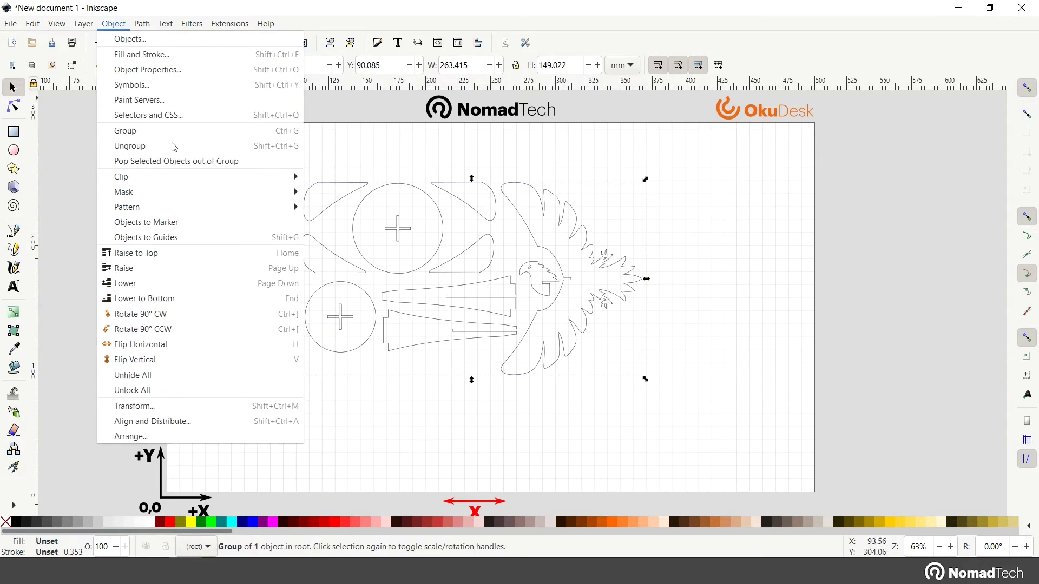
left_click(189, 147)
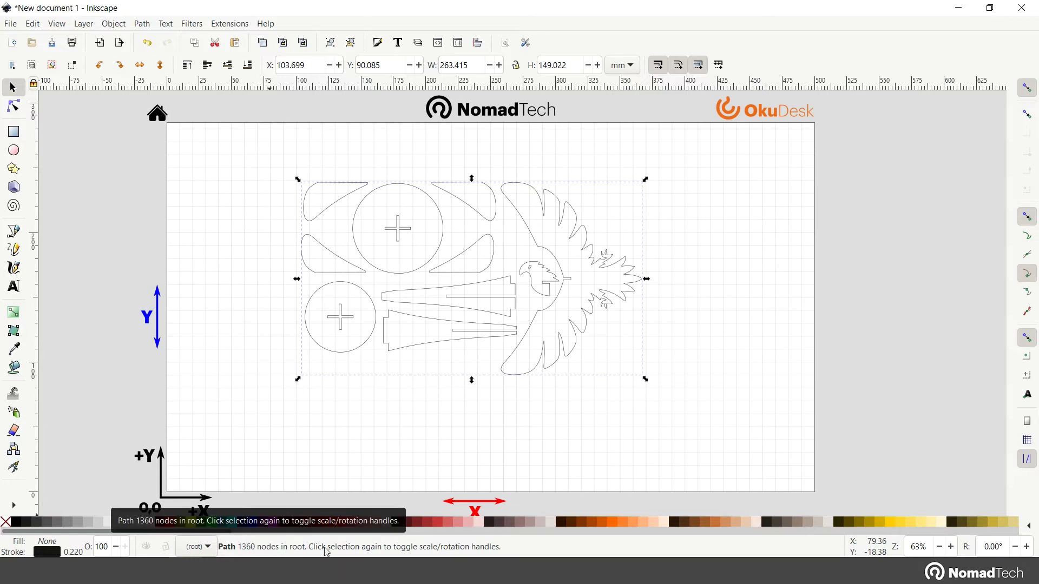
mouse_move(441, 212)
left_mouse_down()
mouse_move(473, 259)
mouse_move(480, 227)
mouse_move(466, 223)
mouse_move(472, 241)
left_mouse_up()
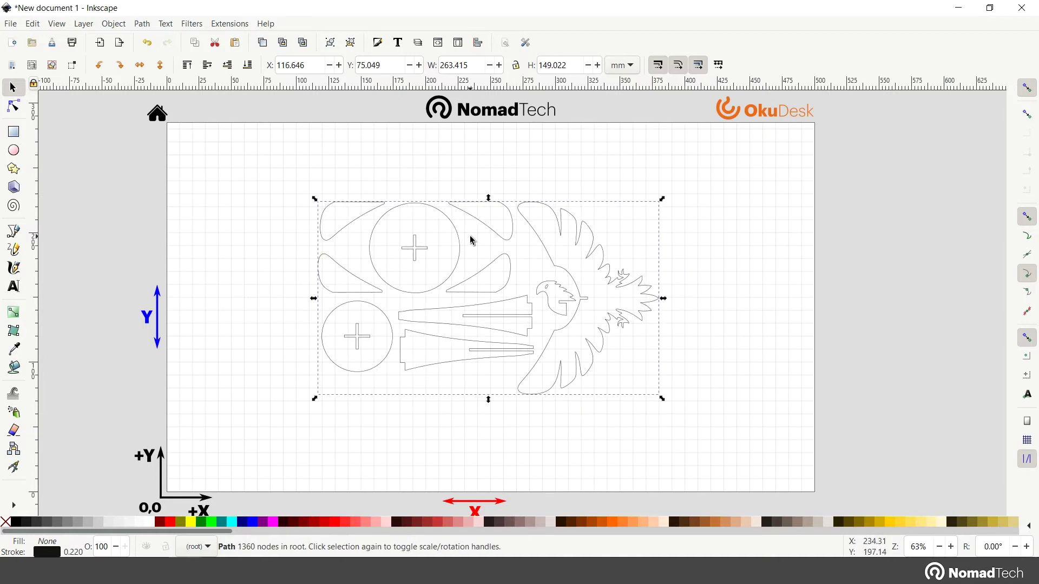
Examine the nodes of the bird path with the Node tool and return to the Selector tool
left_click(473, 241)
left_click(464, 250)
left_click(14, 107)
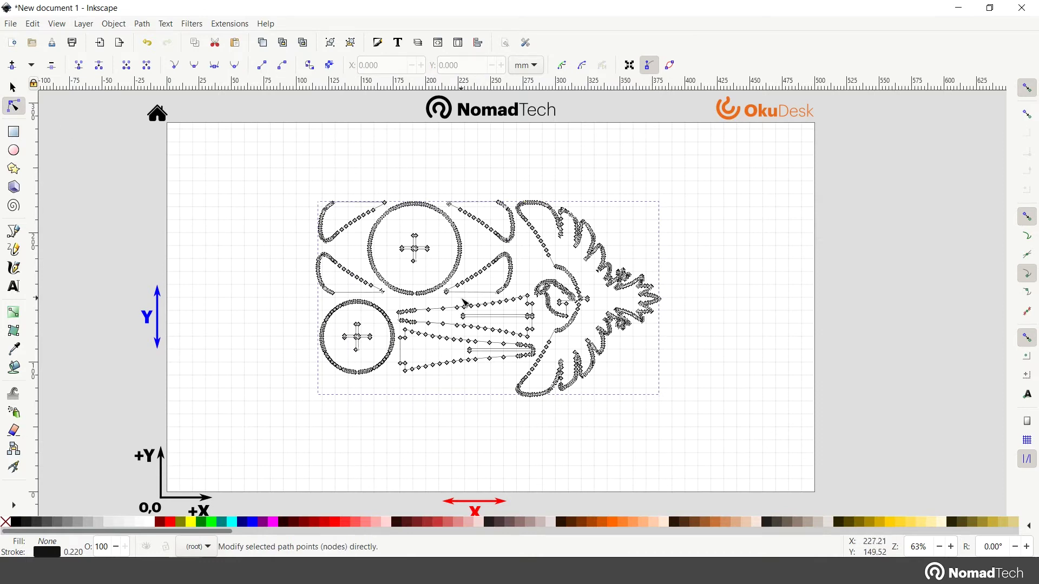
scroll(465, 304, "up", 2)
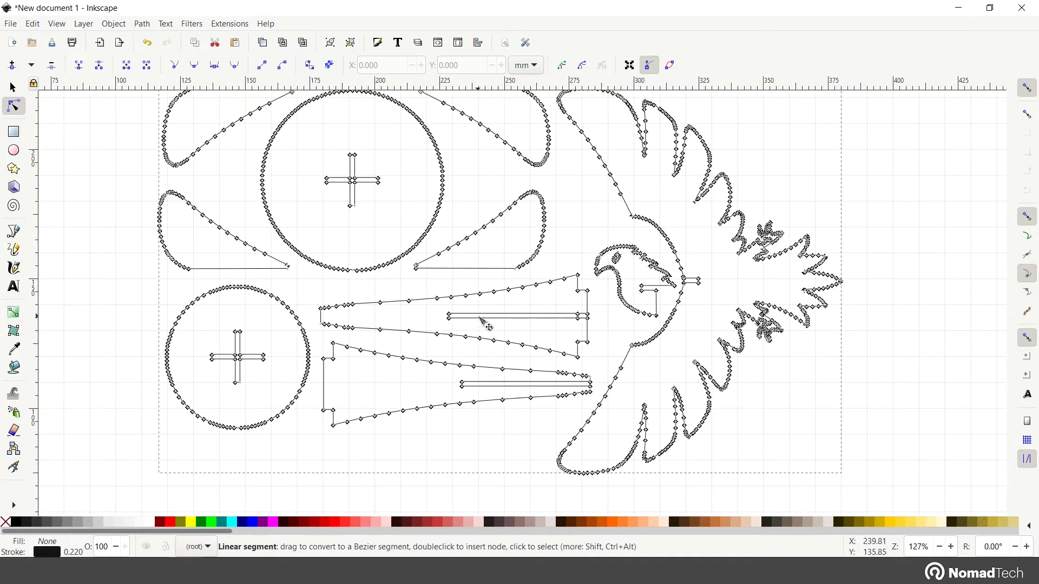
scroll(484, 323, "down", 2)
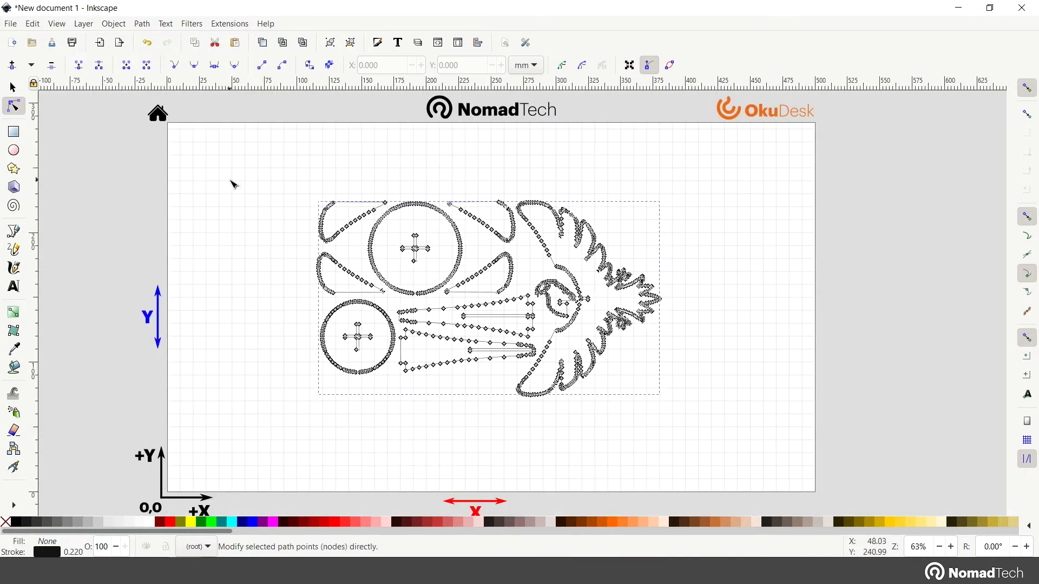
left_click(14, 89)
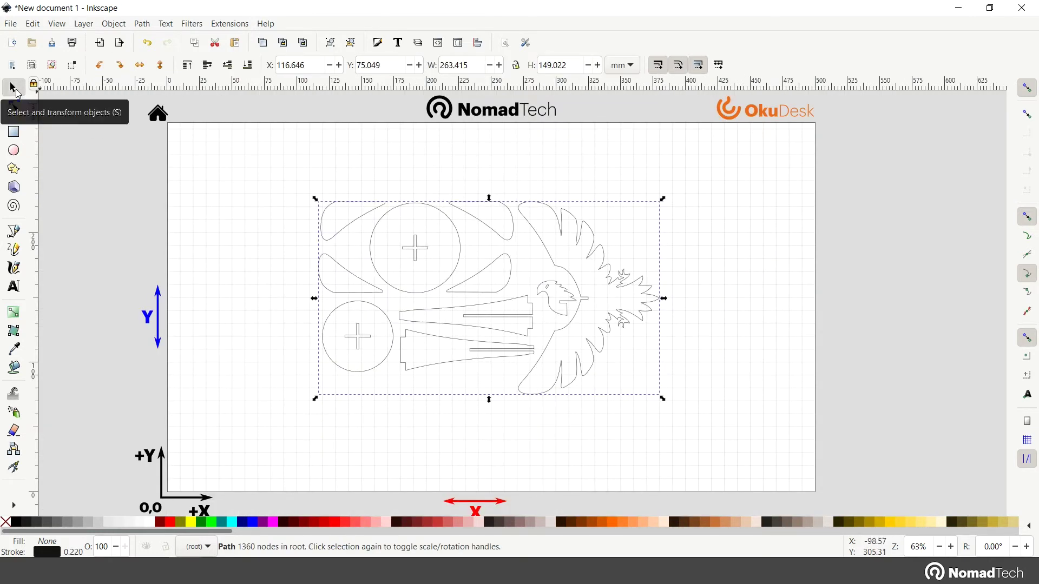
Set up an Oku Desk laser cutting job for the bird path with a 300 mm/min cutting speed and 4 passes
left_click(237, 27)
mouse_move(371, 215)
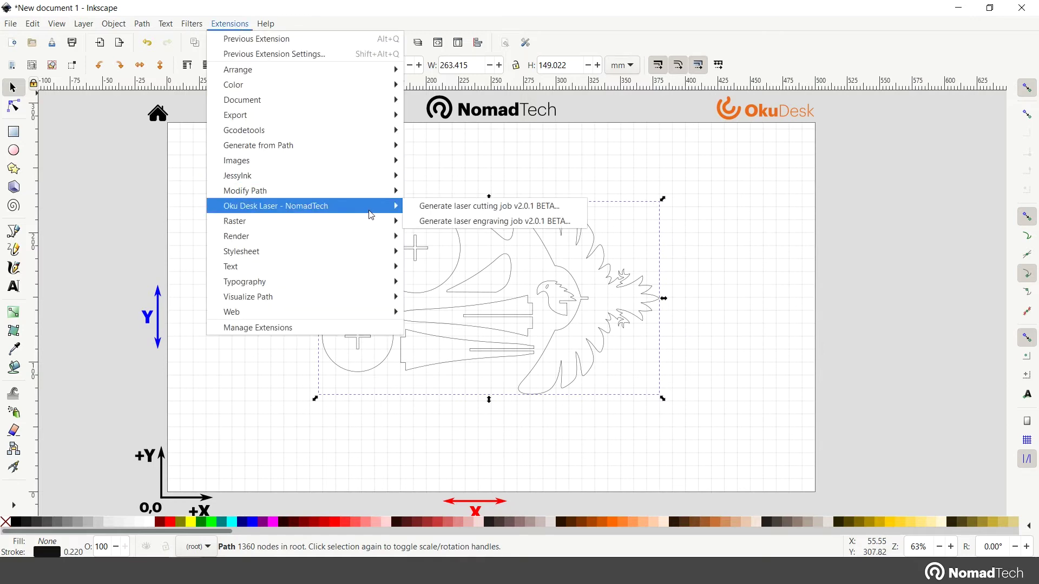
left_click(578, 207)
left_click_drag(332, 111, 244, 110)
left_click(321, 298)
left_click(322, 300)
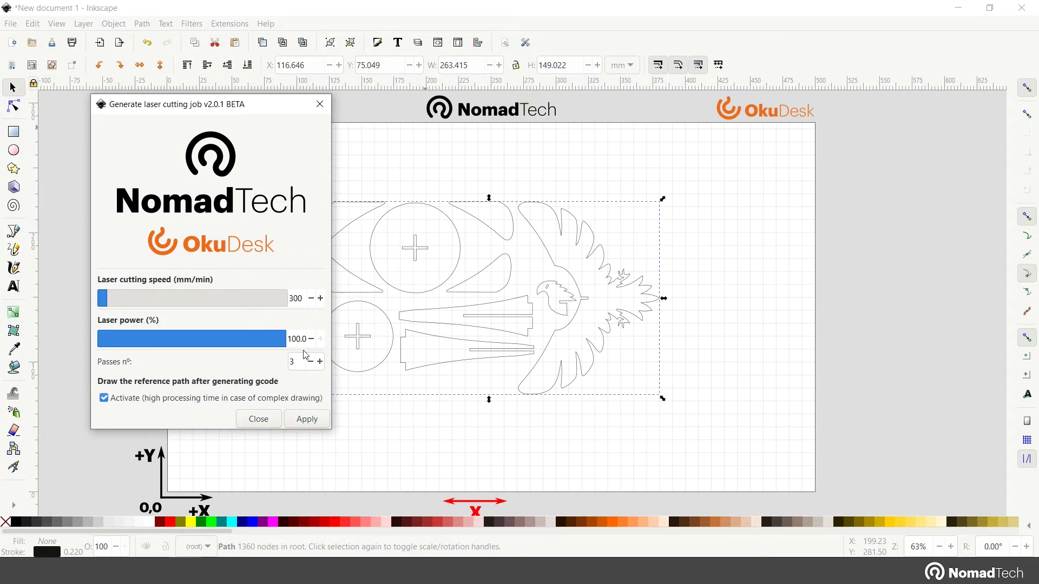
left_click(321, 361)
Generate the cutting job's gcode, save it to the desktop as "Balancing bird (big)", and close the job dialog
left_click(319, 420)
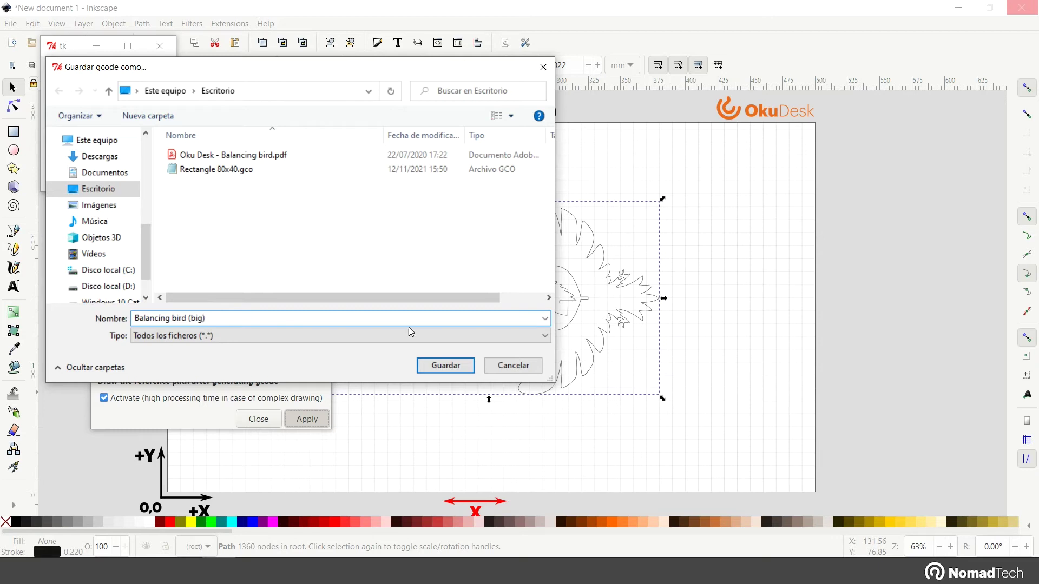
left_click(437, 367)
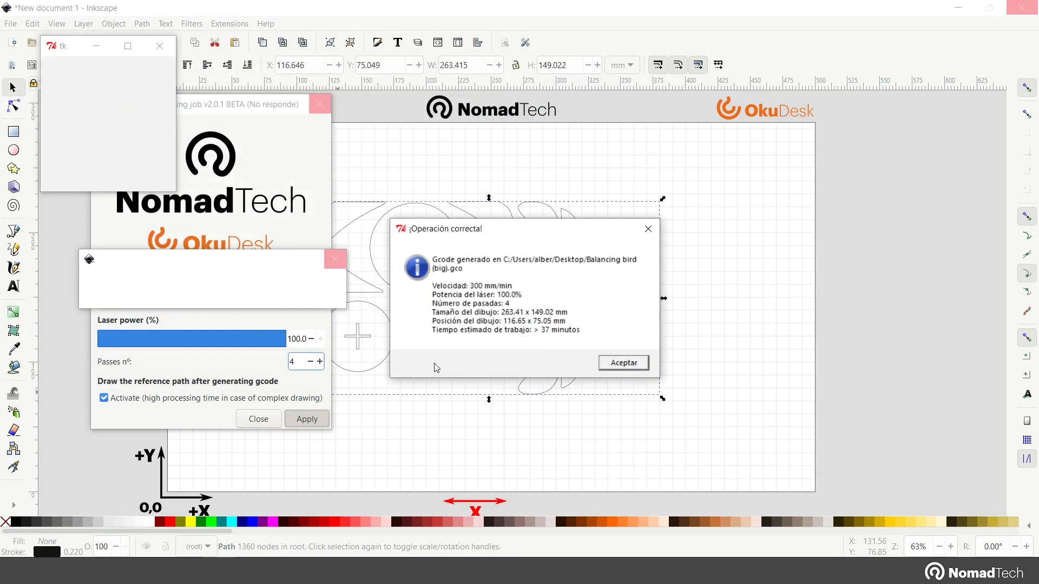
left_click(610, 364)
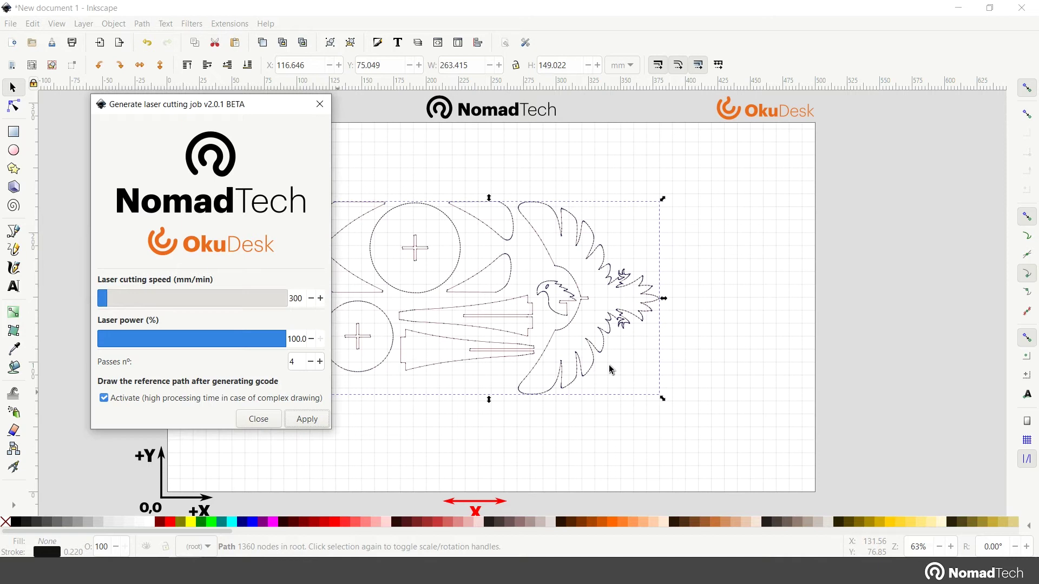
left_click(320, 104)
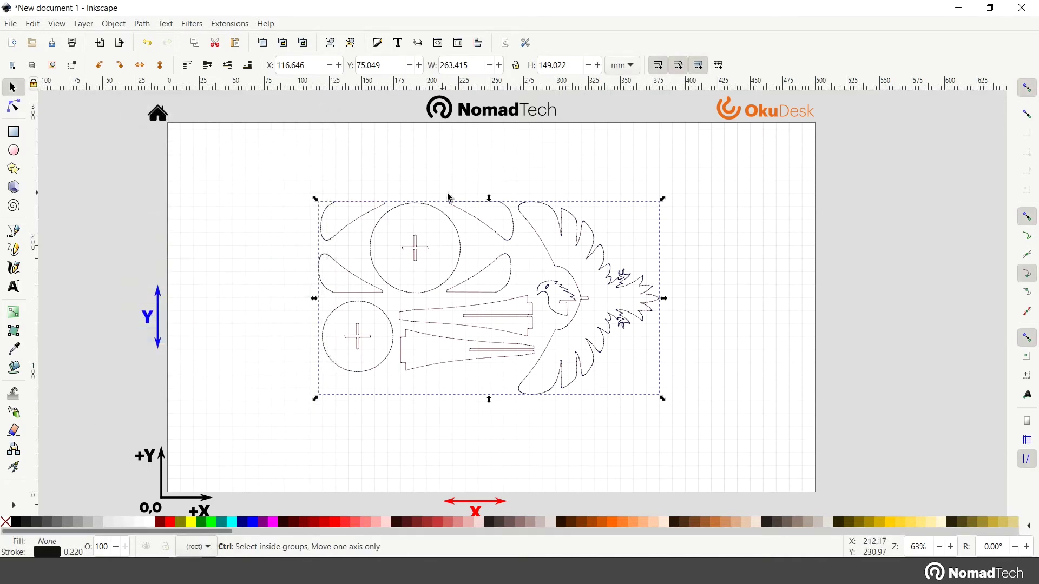
Move the generated reference path with direction arrows off the bird outlines and delete it
scroll(498, 246, "up", 4)
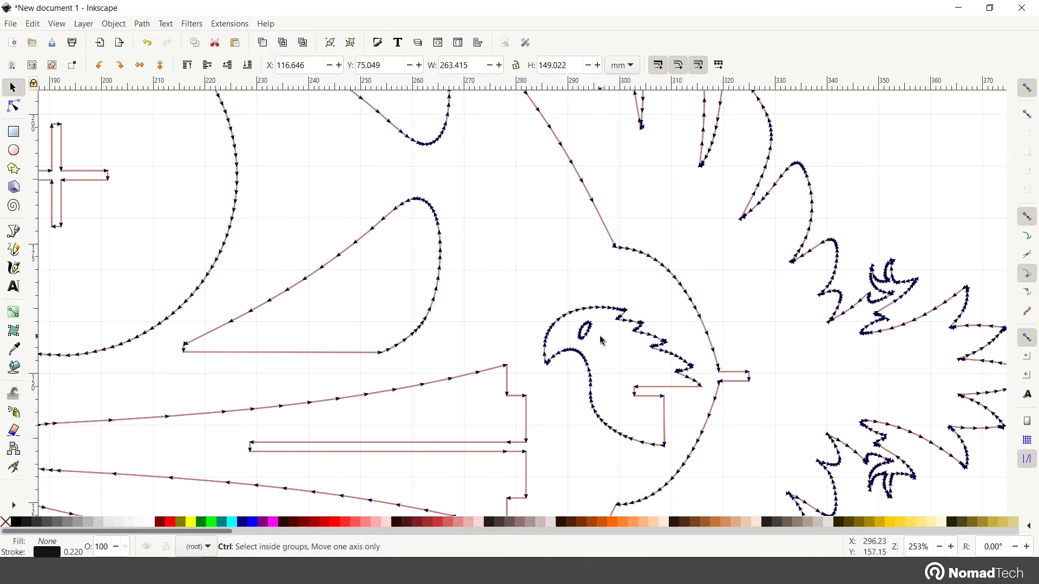
scroll(639, 368, "right", 6)
scroll(596, 335, "down", 3)
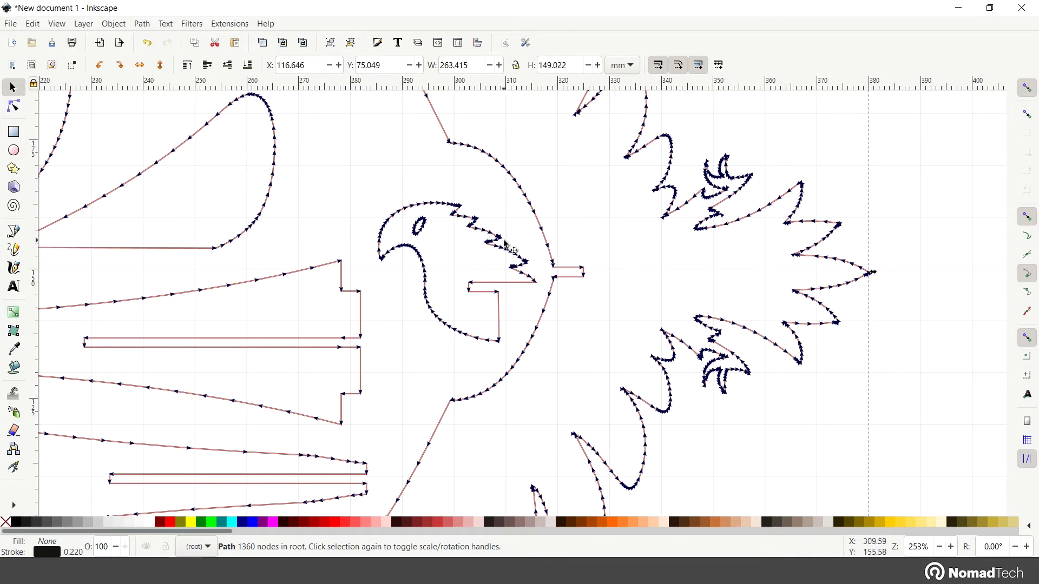
scroll(433, 281, "down", 2)
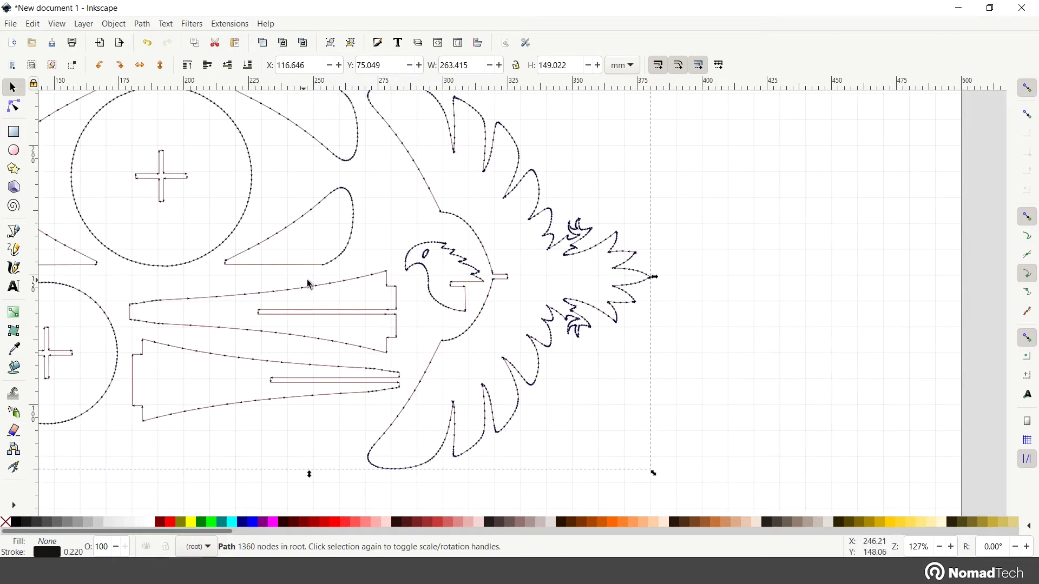
left_click_drag(318, 304, 487, 325)
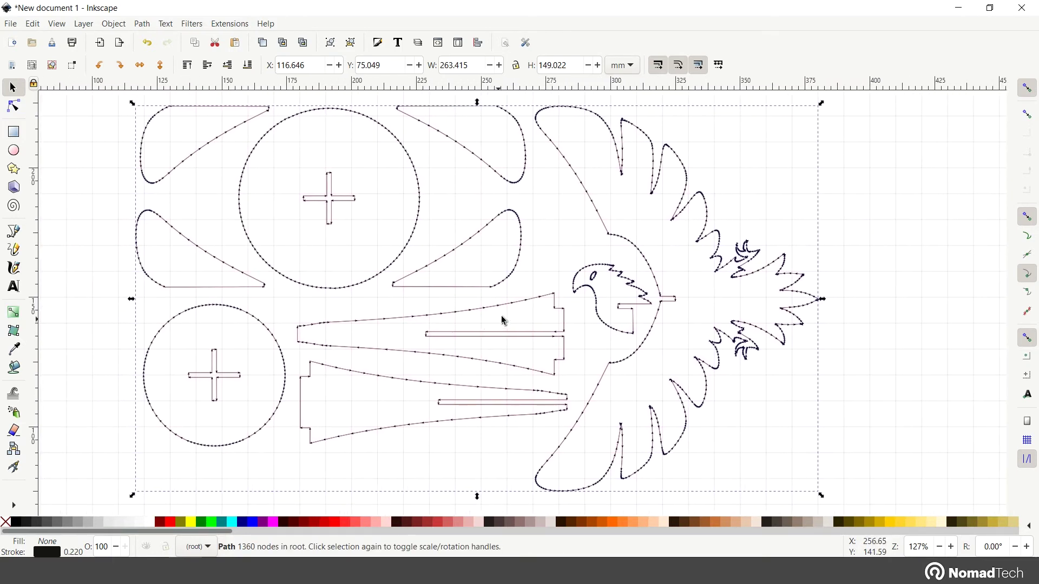
left_click_drag(511, 280, 445, 320)
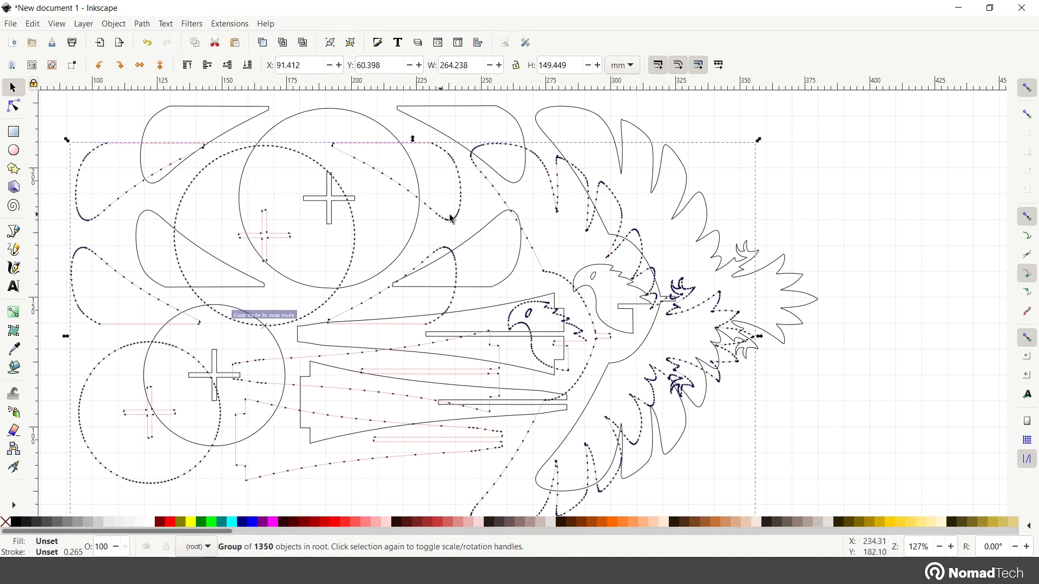
key("Escape")
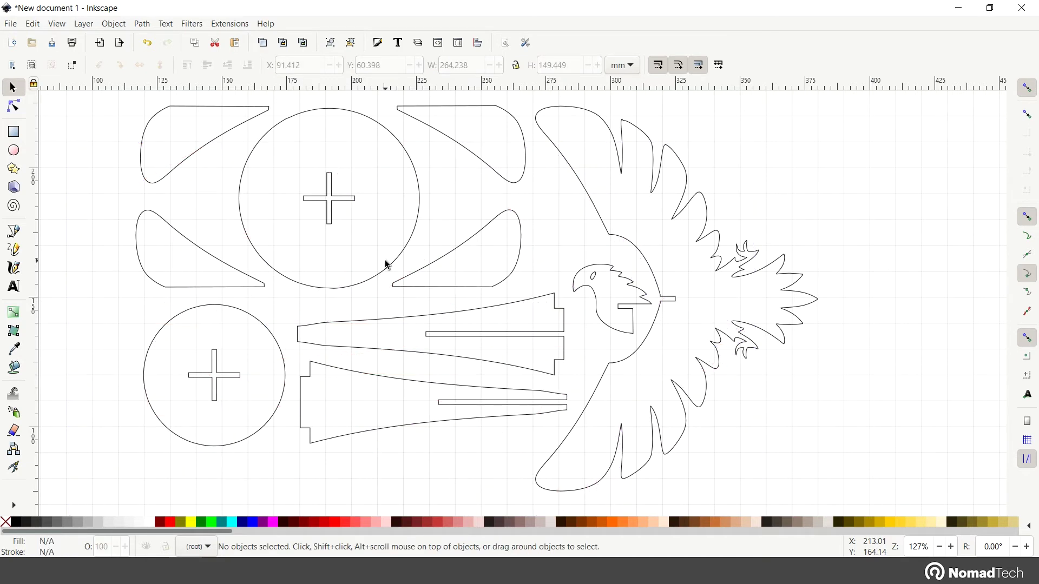
scroll(387, 265, "down", 2)
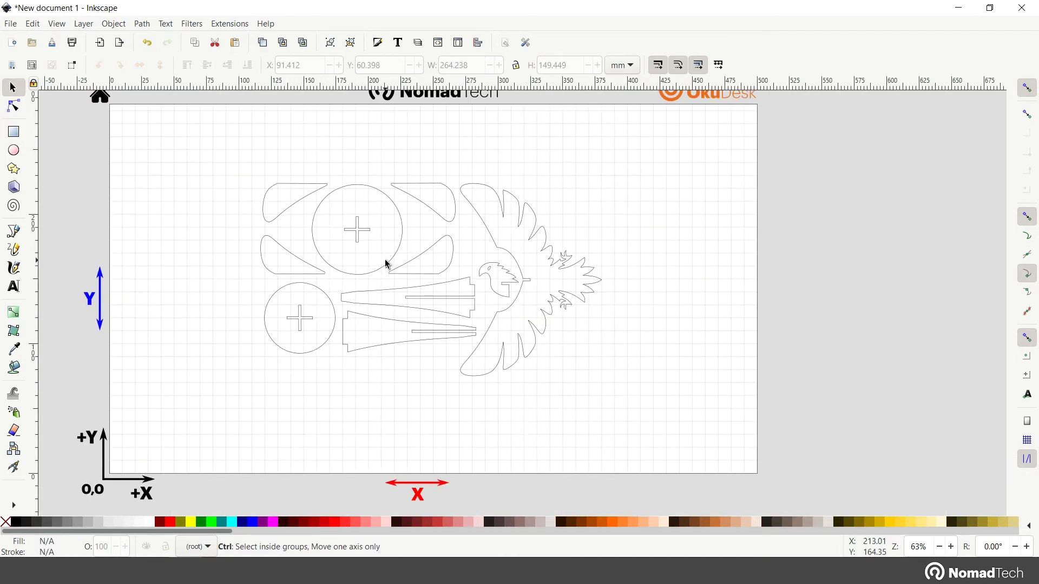
left_click_drag(392, 256, 424, 272)
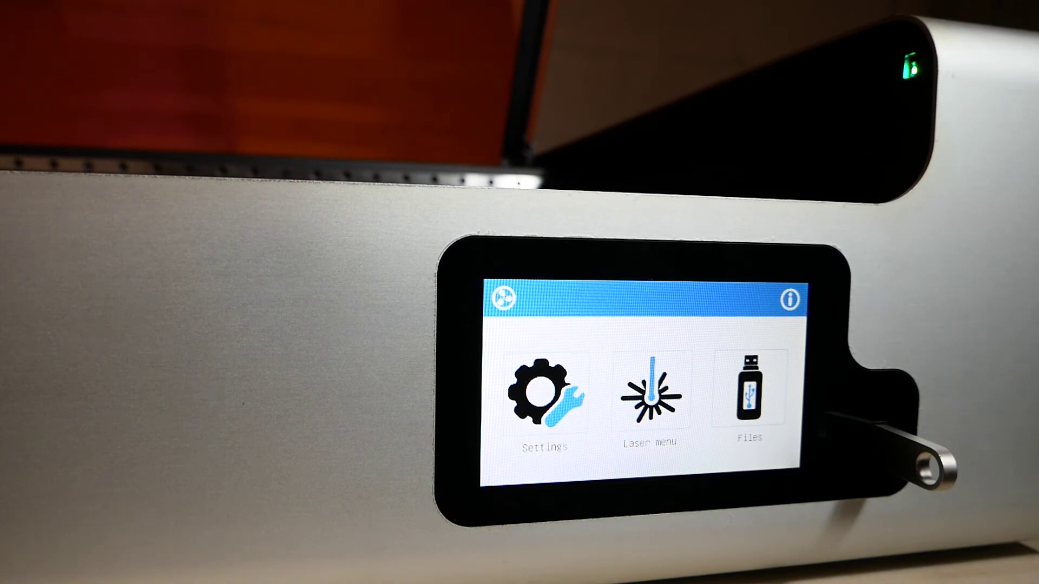
left_click(751, 390)
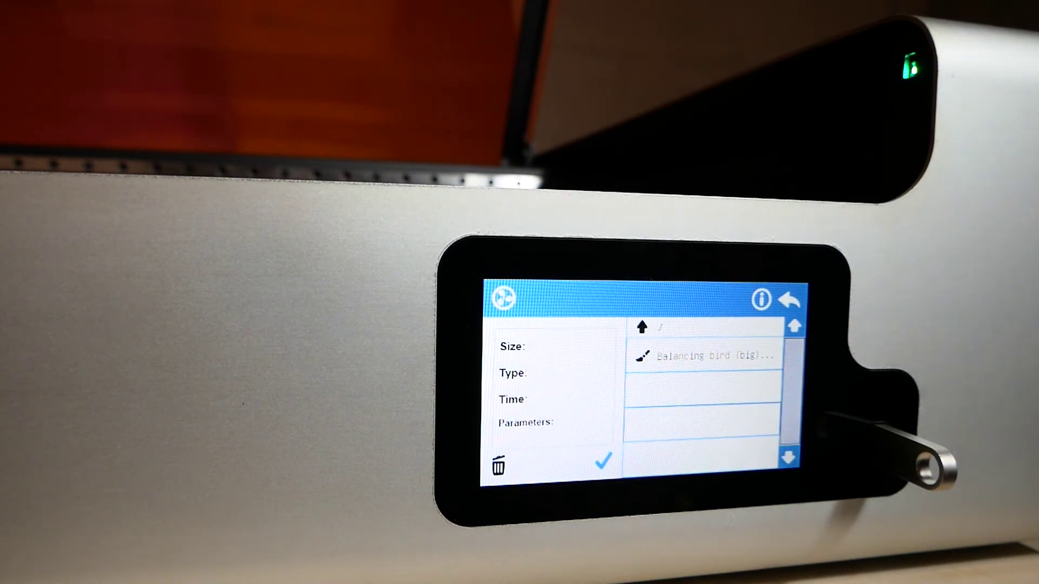
left_click(703, 356)
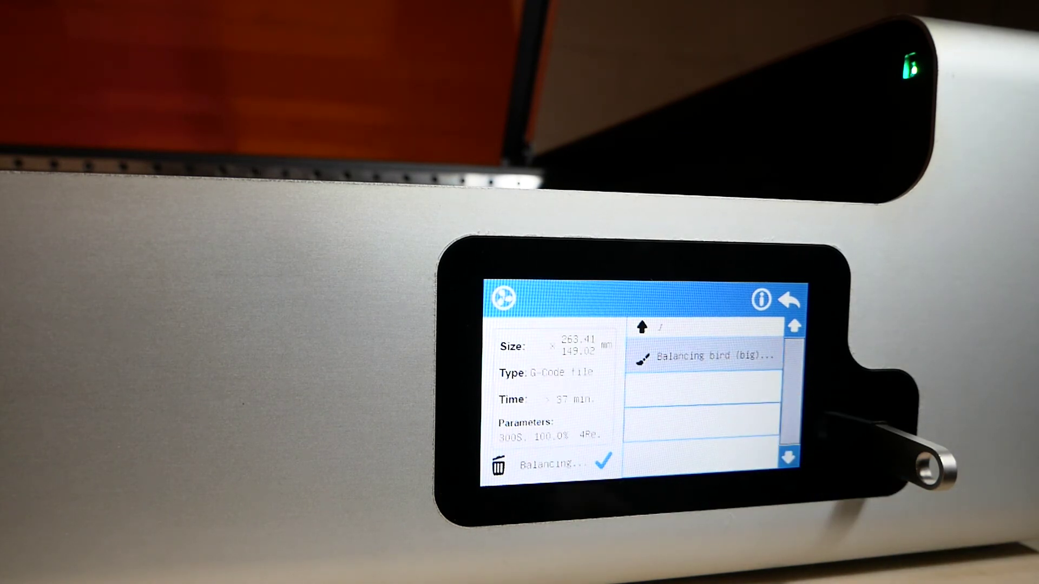
left_click(603, 461)
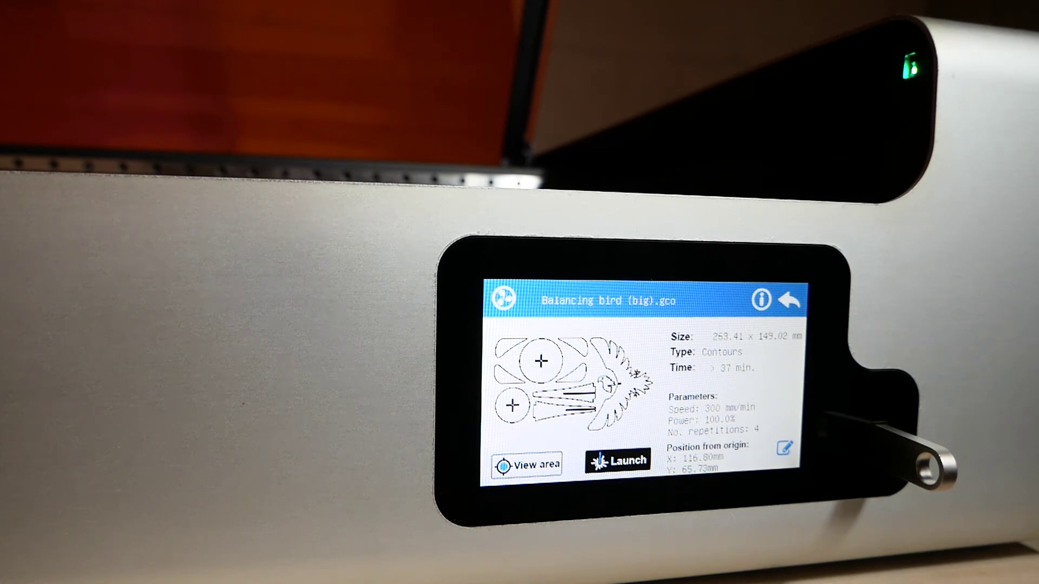
left_click(525, 465)
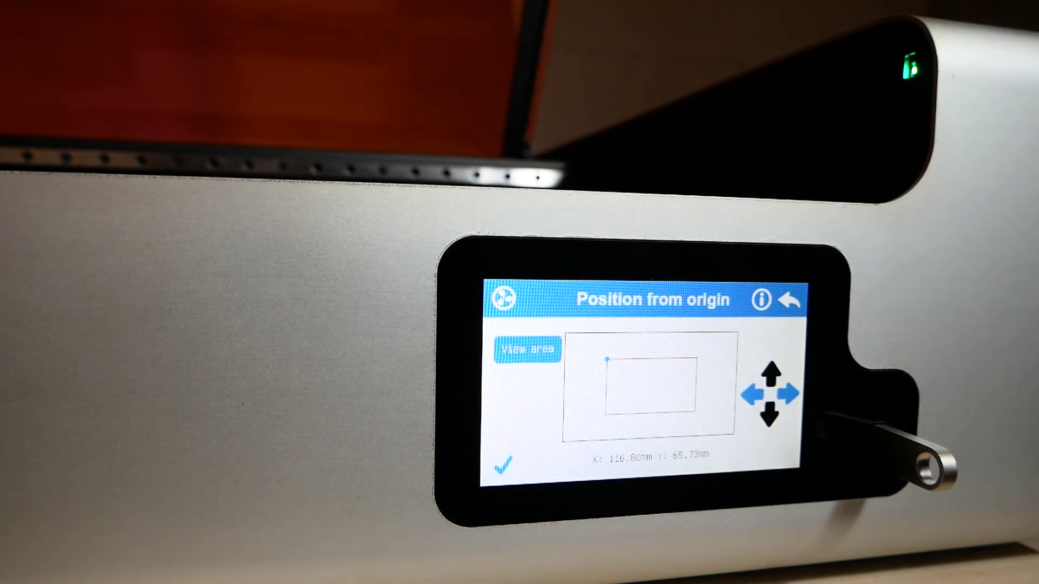
left_click(787, 394)
left_click_drag(788, 393, 752, 394)
left_click(752, 394)
left_click(525, 349)
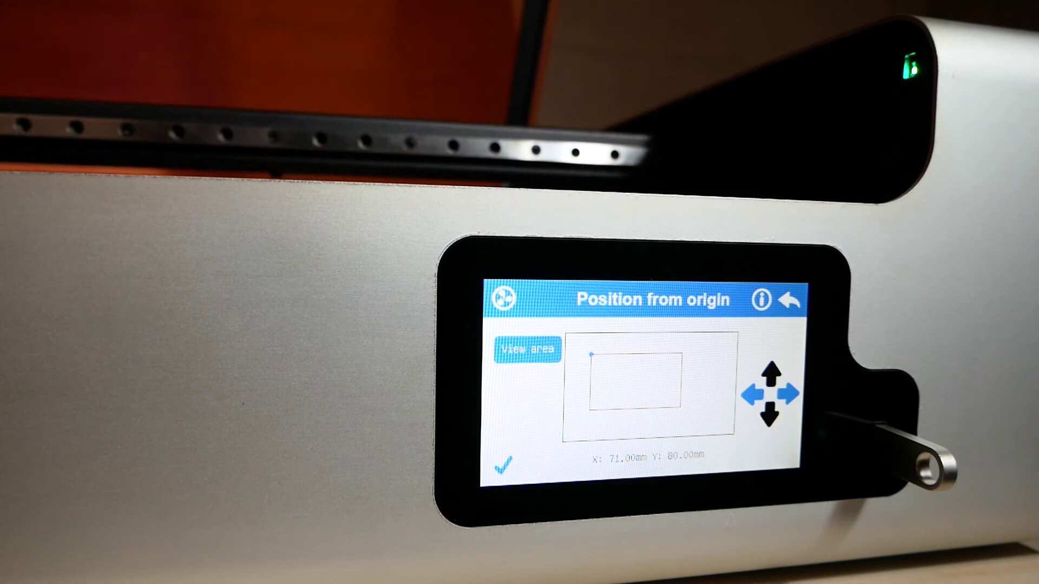
left_click(503, 464)
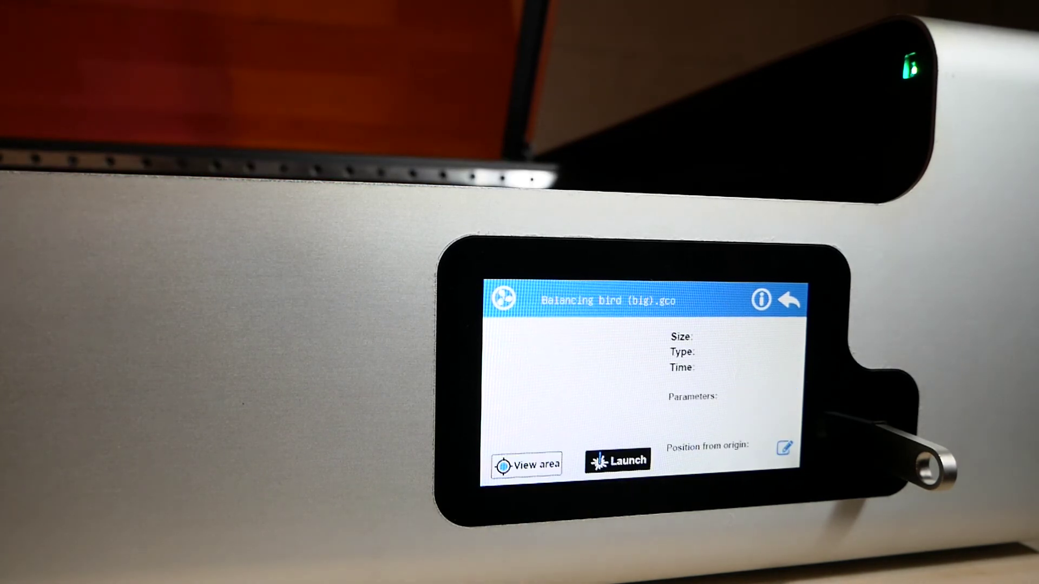